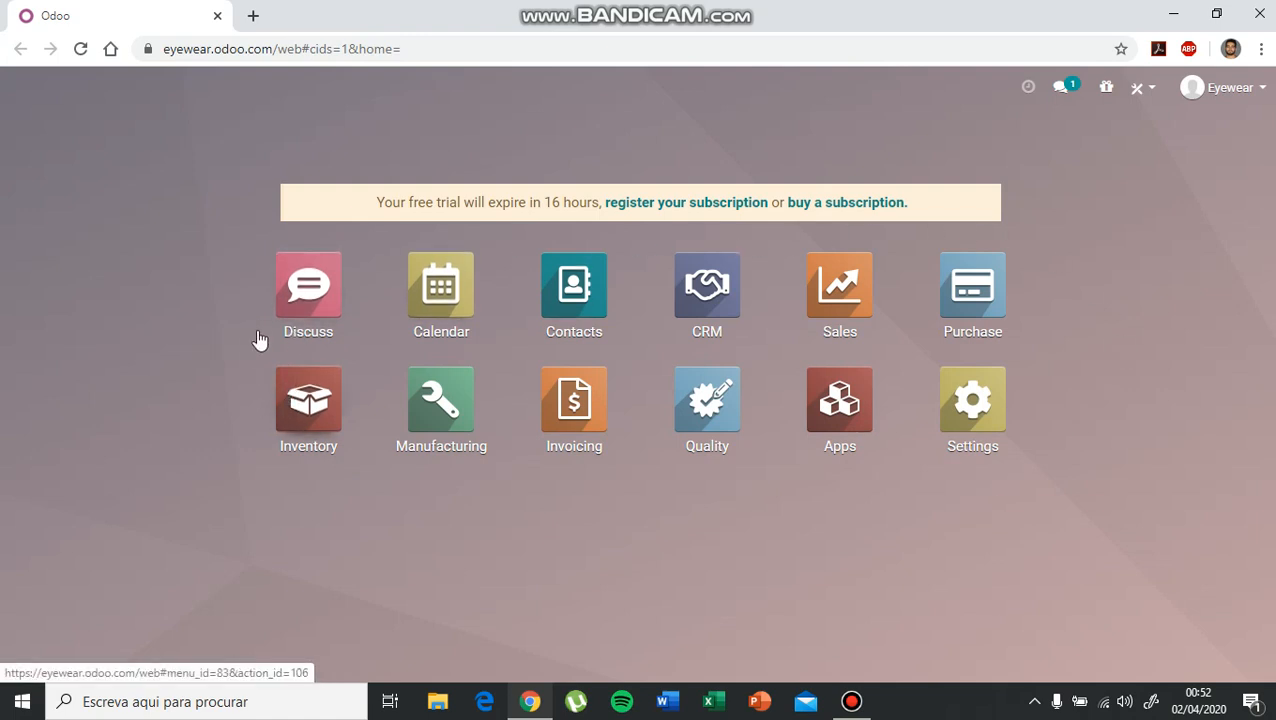
Step: Look over the existing company and vendor entries in Contacts
click(555, 288)
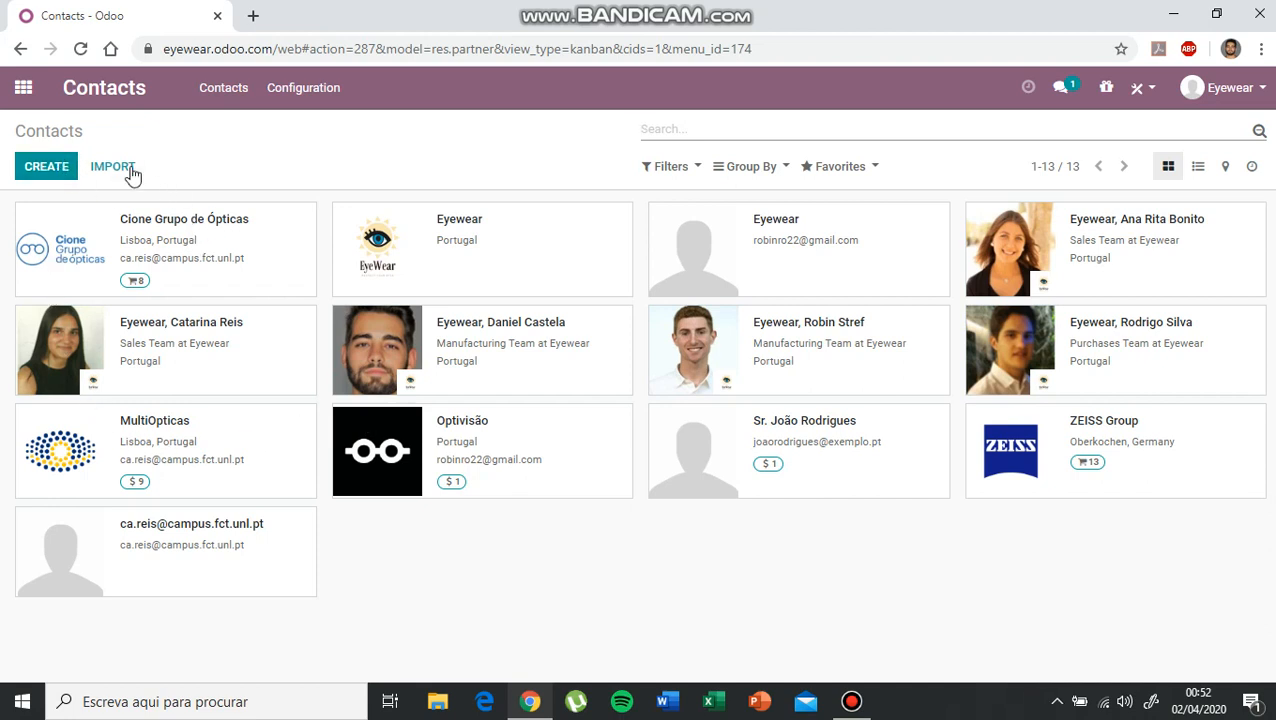
click(23, 89)
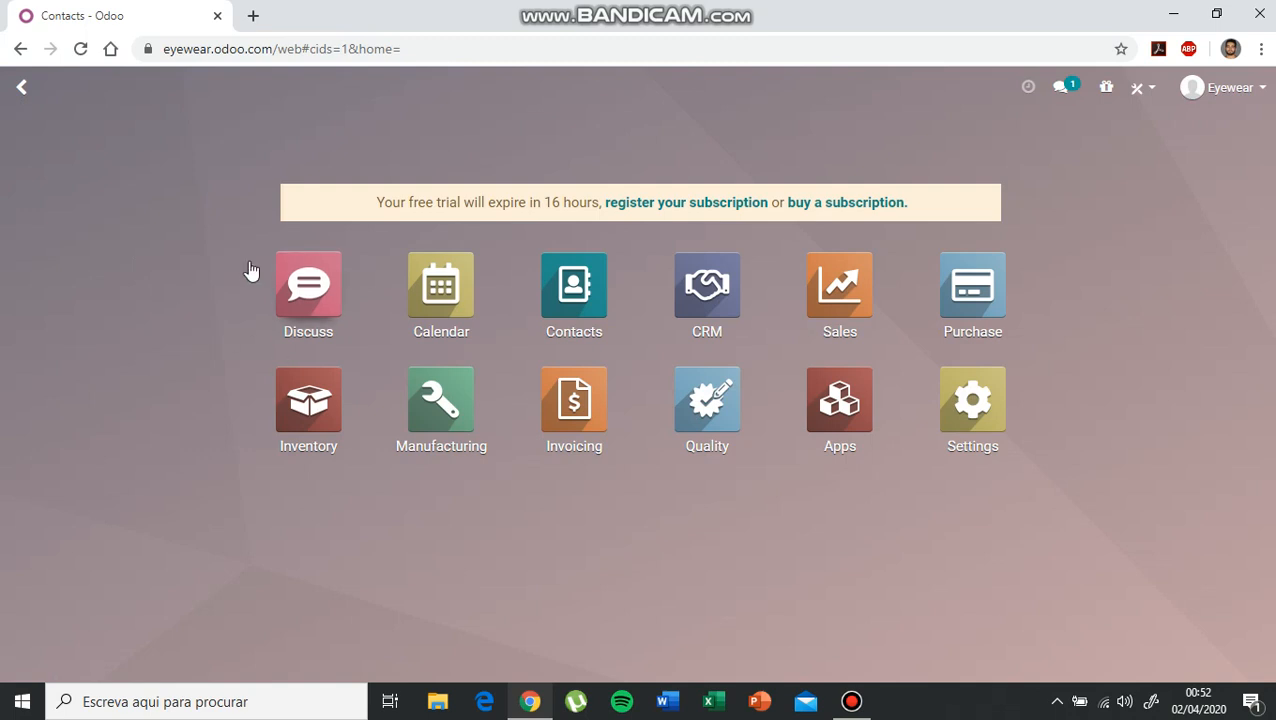
Step: Open a blank product form in Manufacturing and review the fields it offers
click(432, 405)
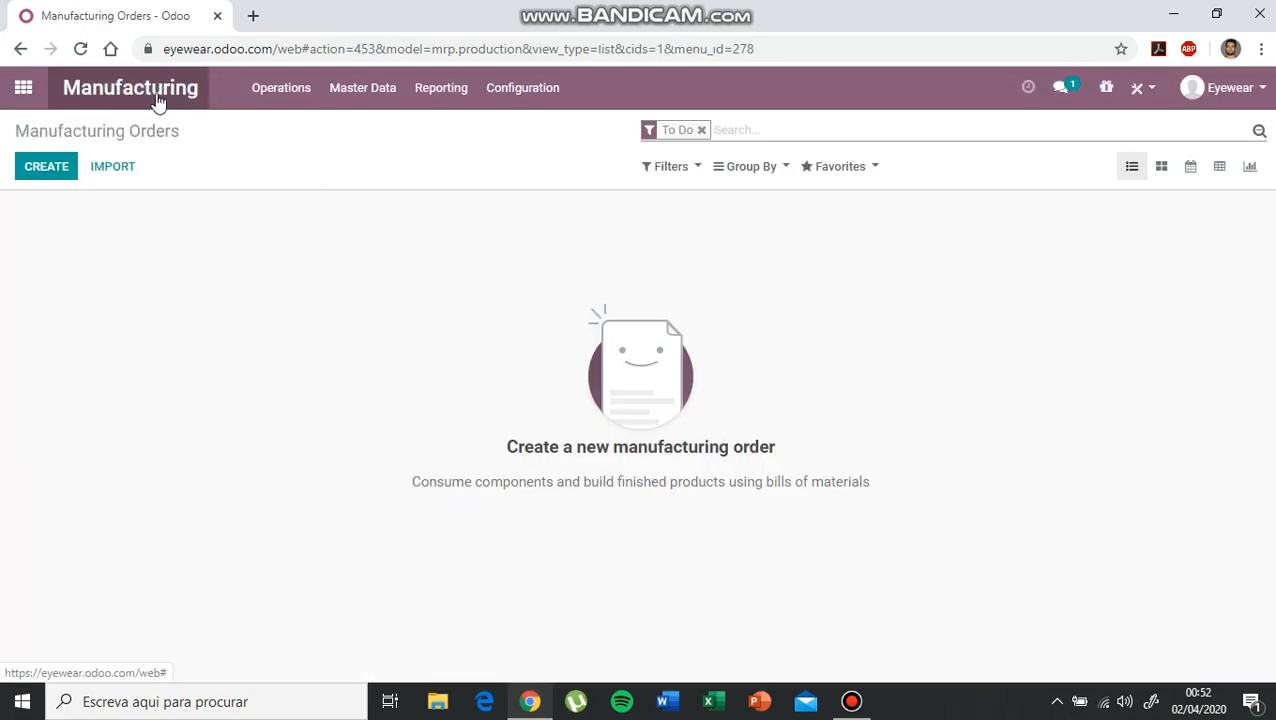
click(350, 100)
click(370, 129)
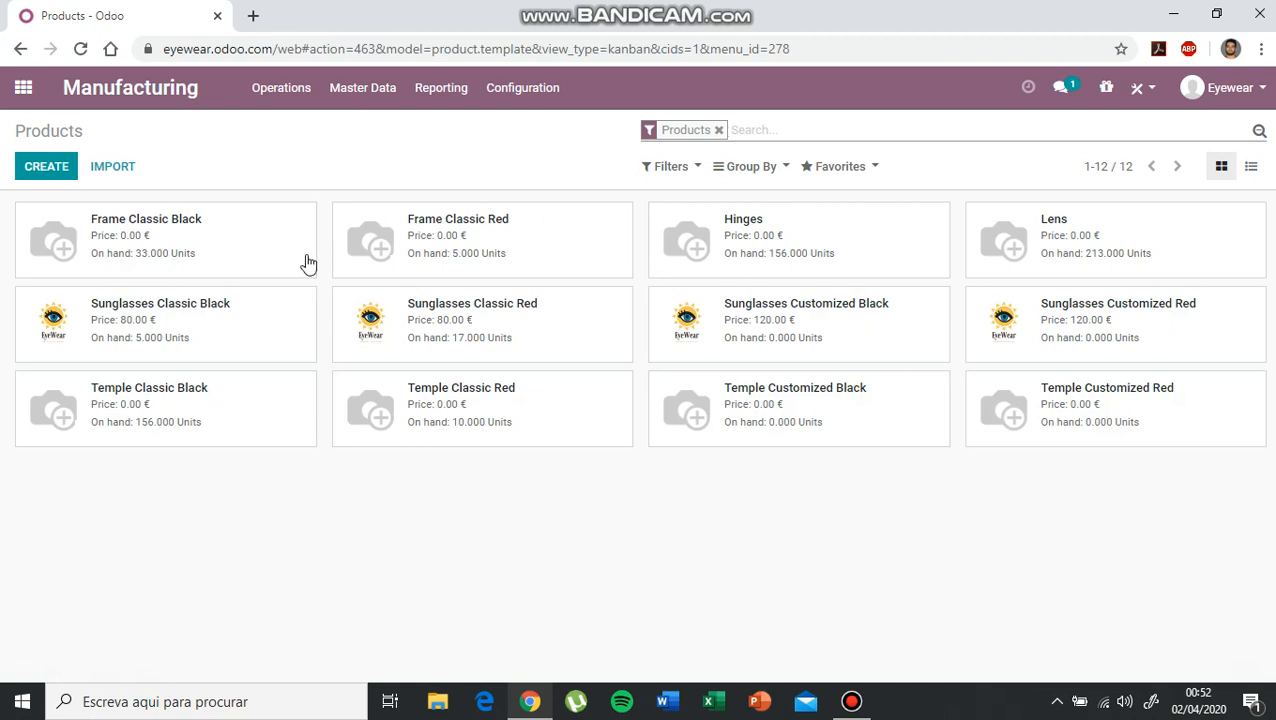
click(52, 172)
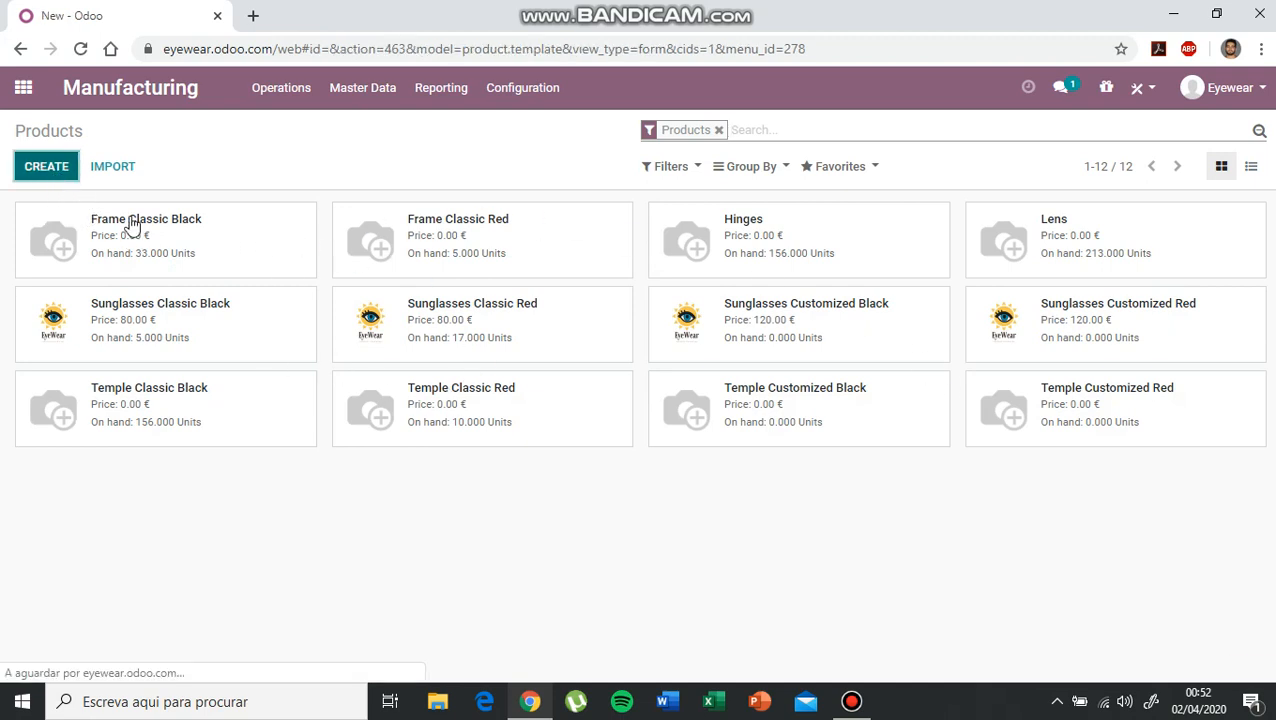
scroll(222, 316, down, 1)
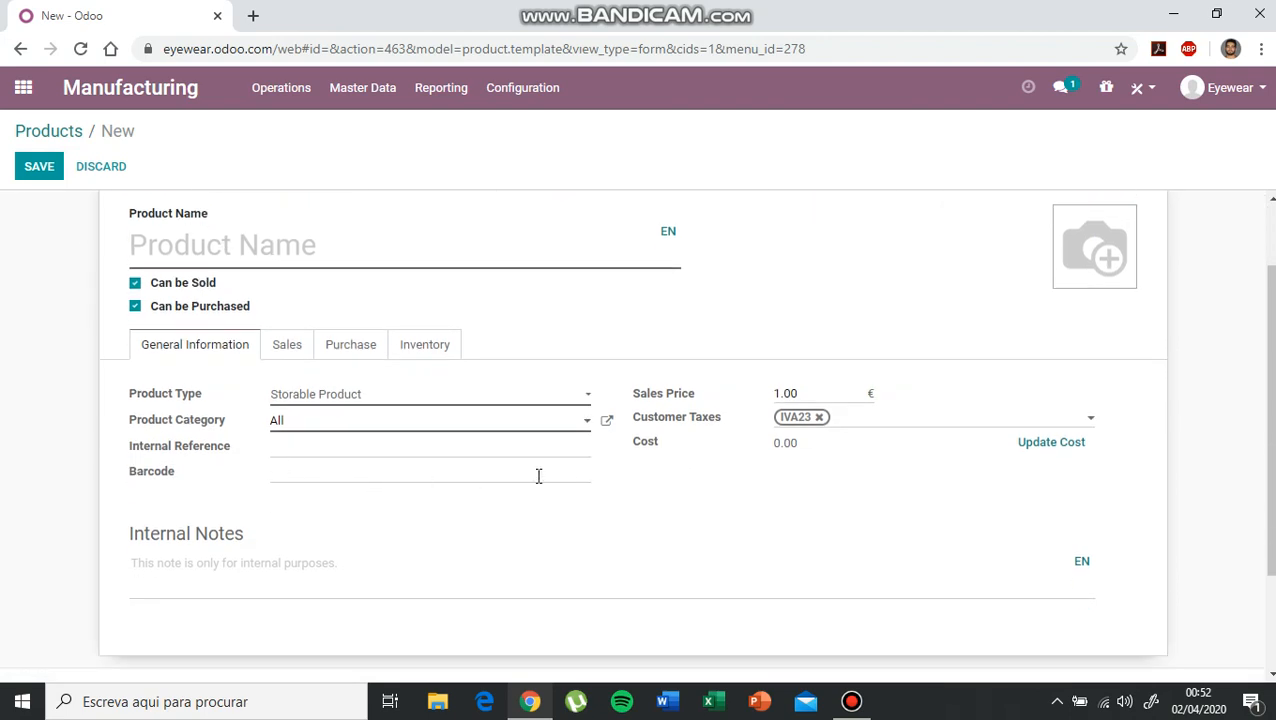
scroll(193, 285, up, 1)
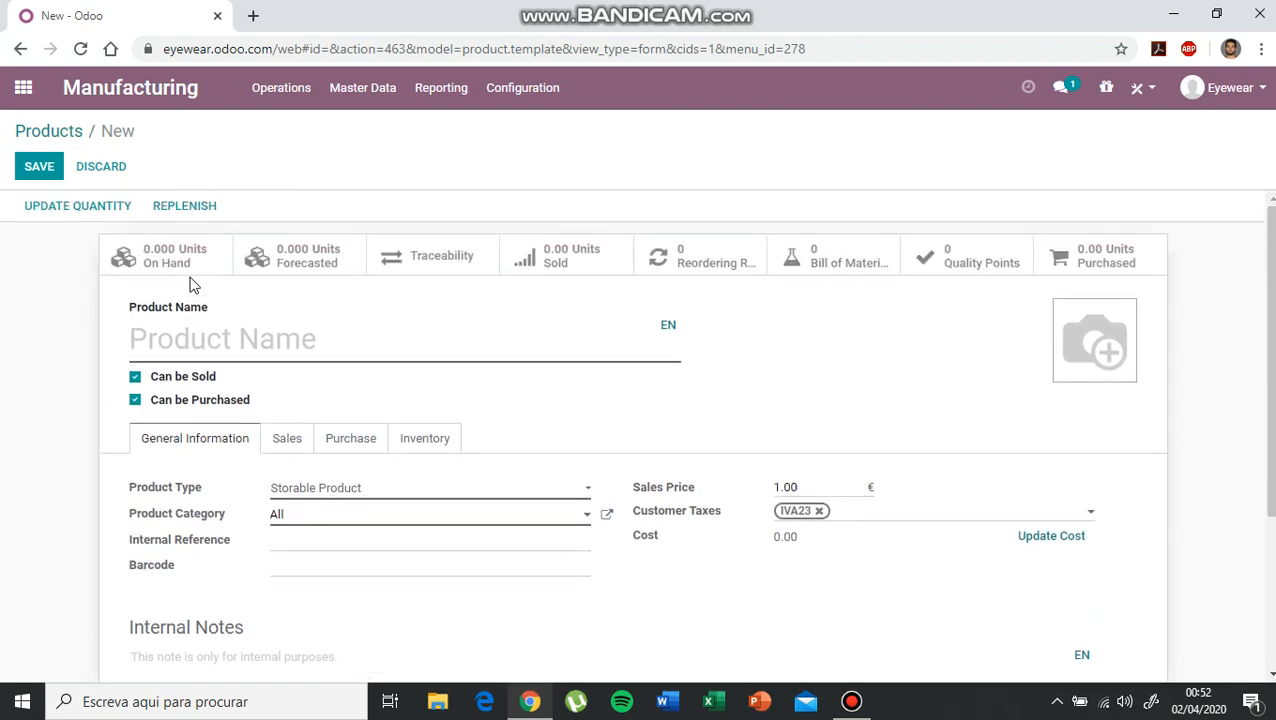
Step: Open a blank bill of materials form in Manufacturing and review its fields
click(390, 90)
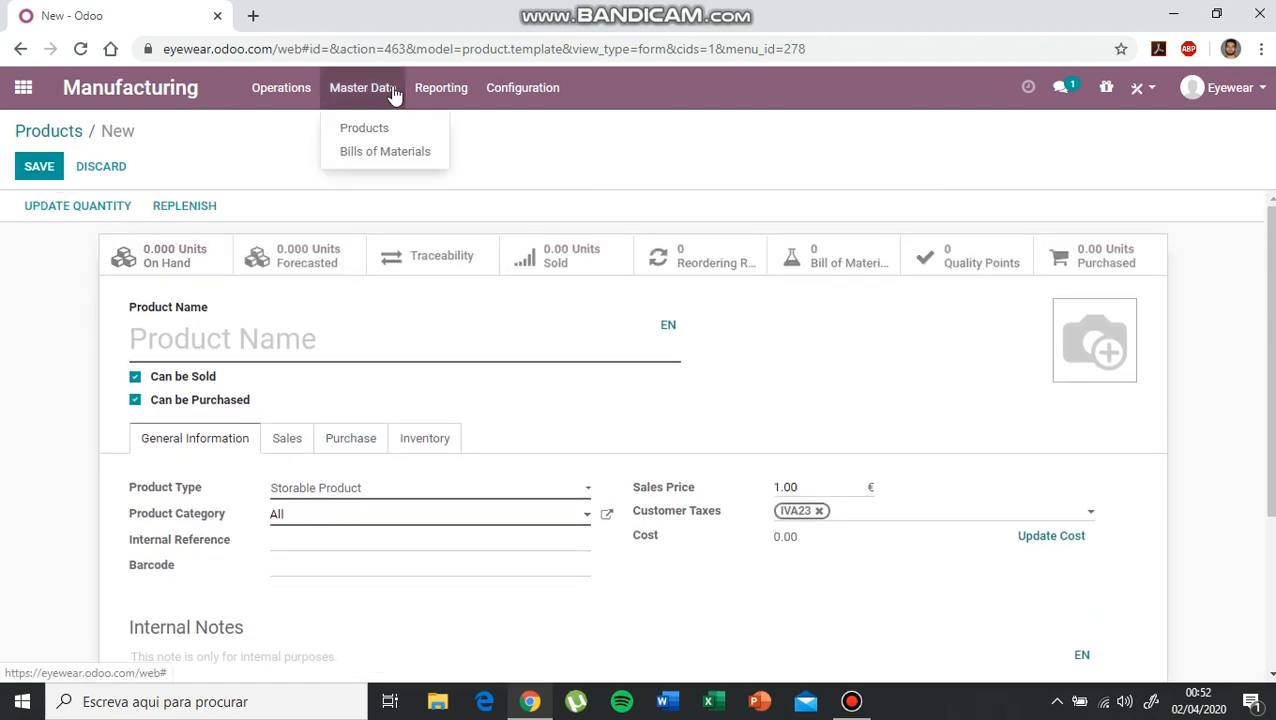
click(387, 152)
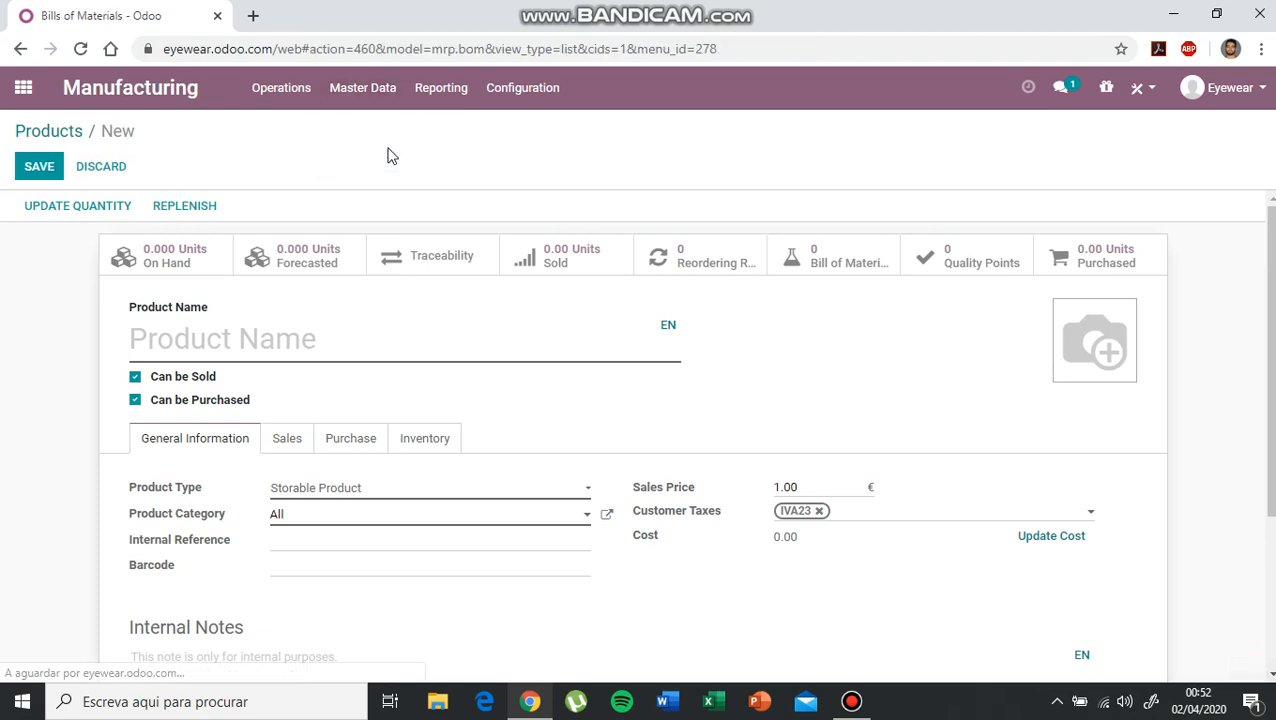
click(55, 174)
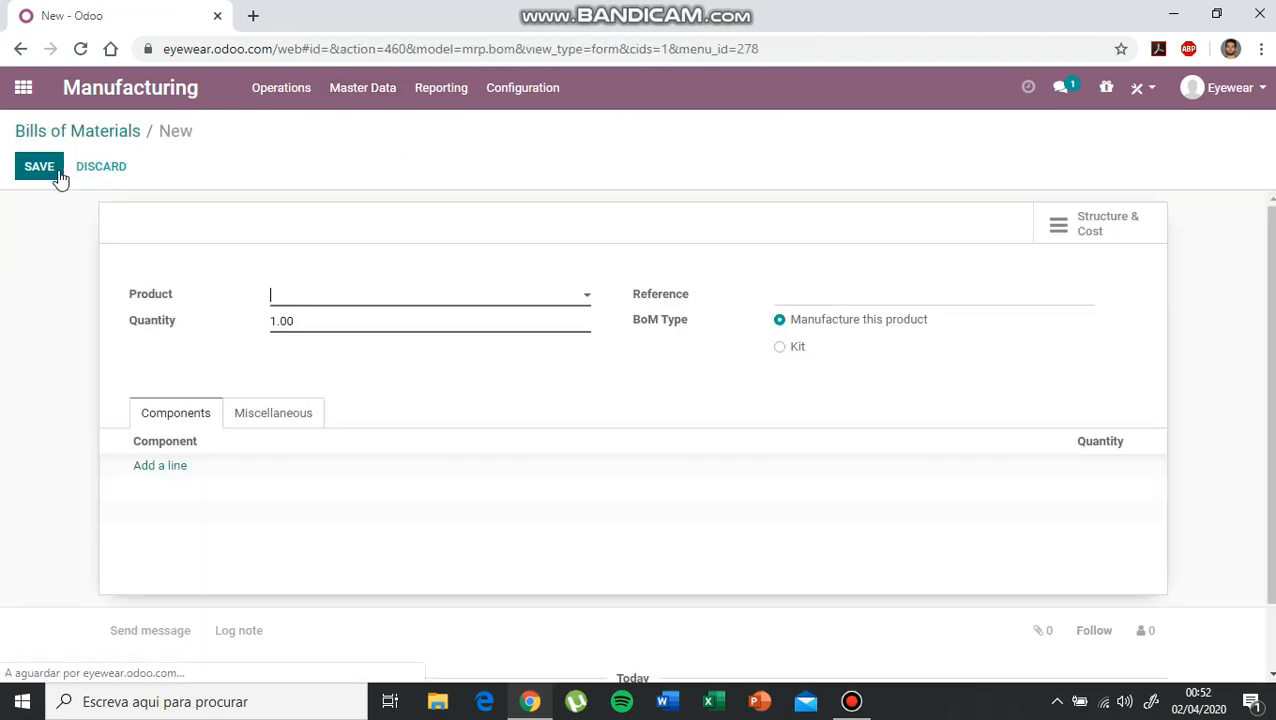
scroll(174, 461, down, 1)
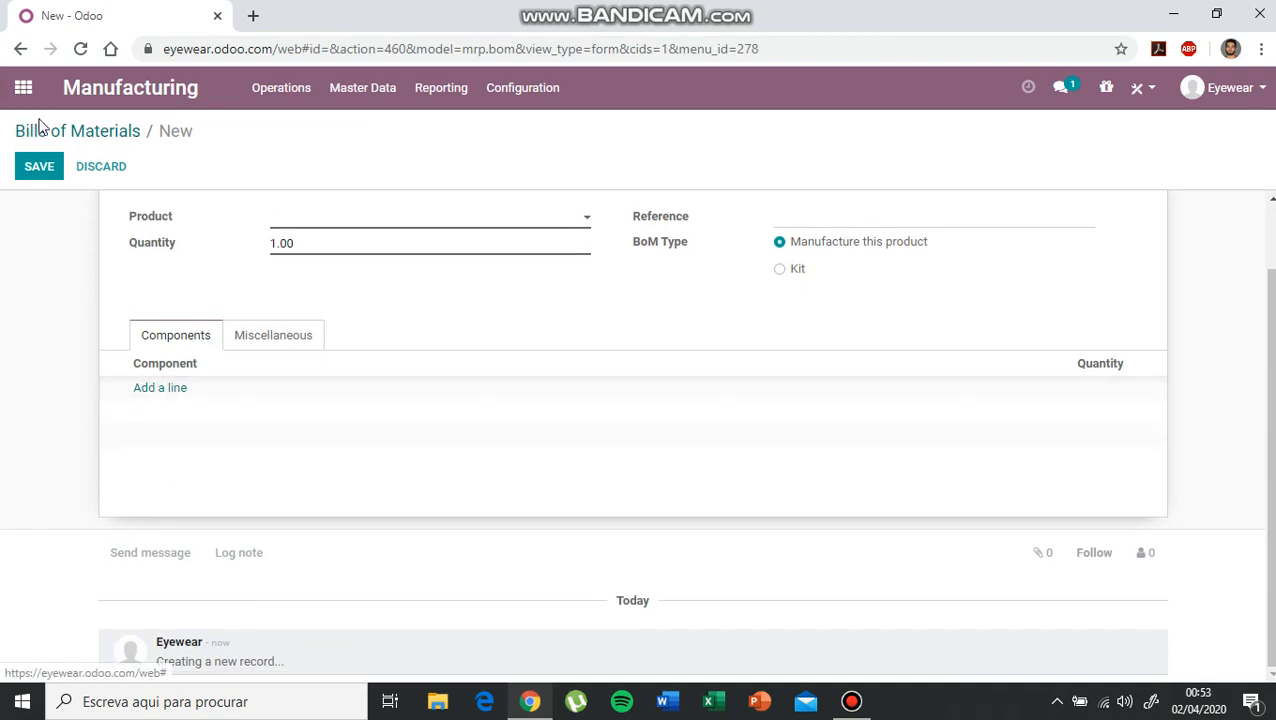
Step: Start a new quality control point in Quality for the product Lens with the operation Eyewear: Receipts
click(23, 92)
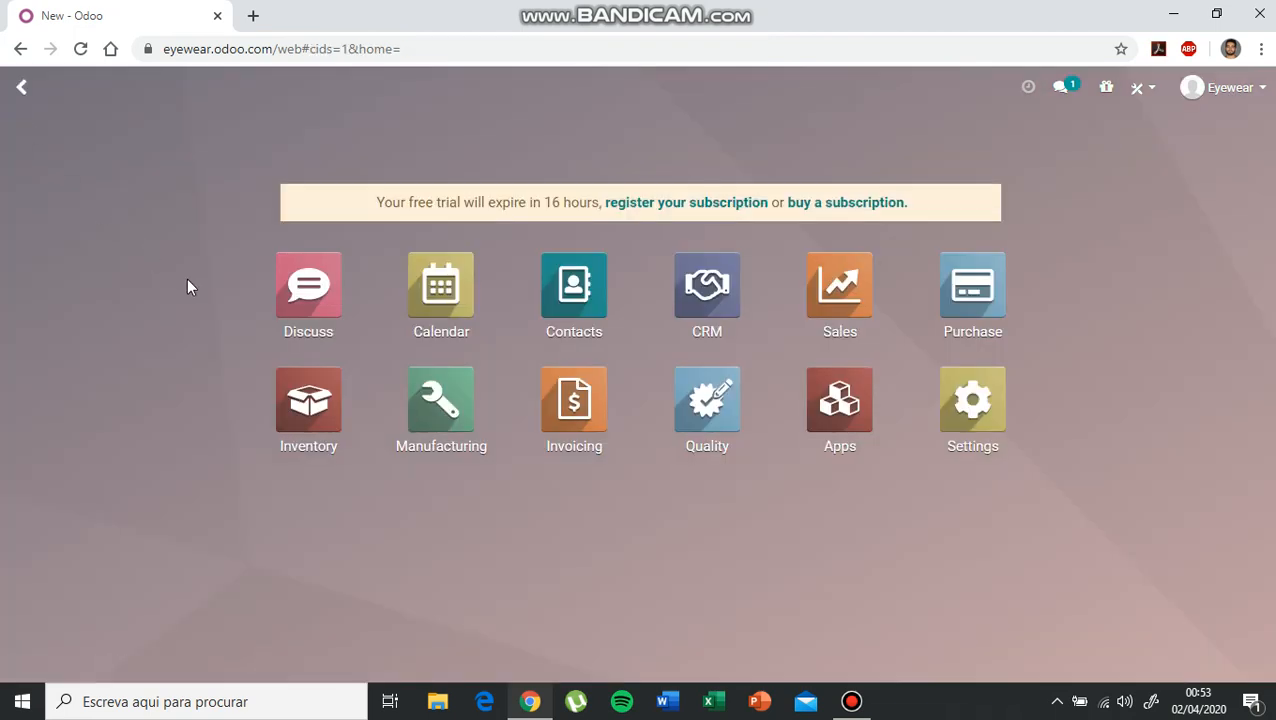
click(728, 405)
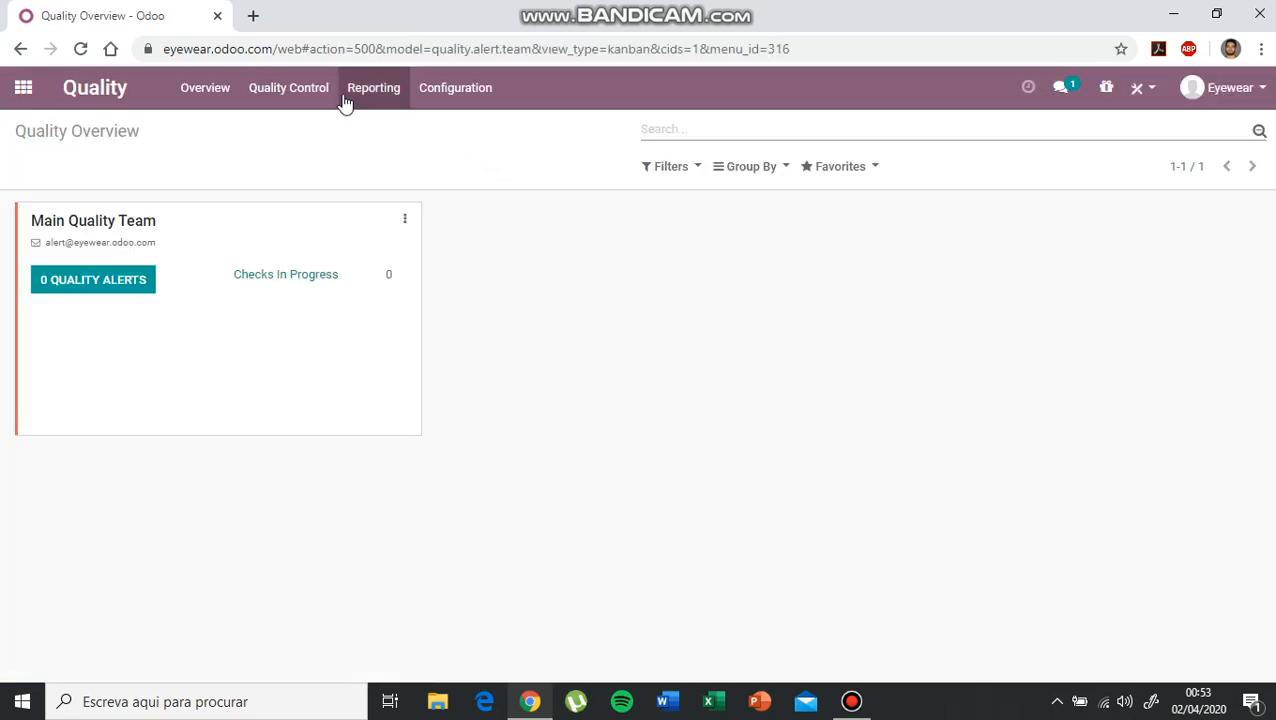
click(309, 91)
click(311, 129)
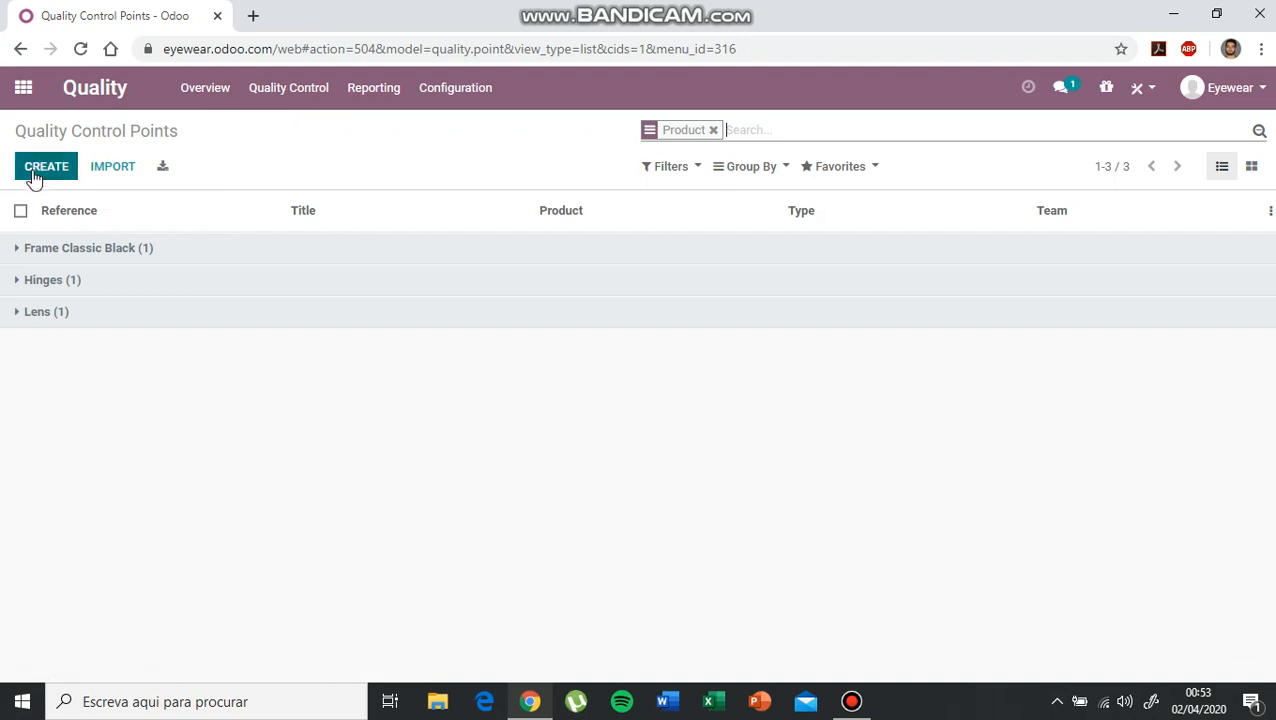
click(35, 172)
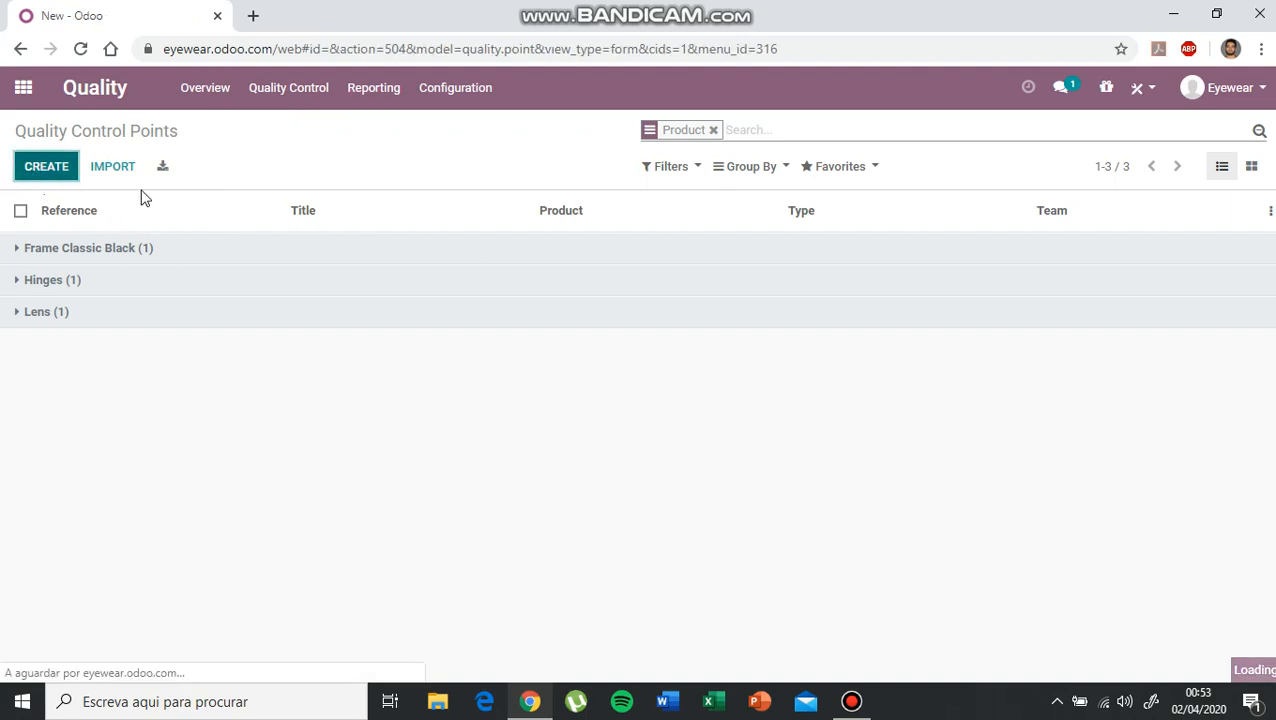
click(591, 357)
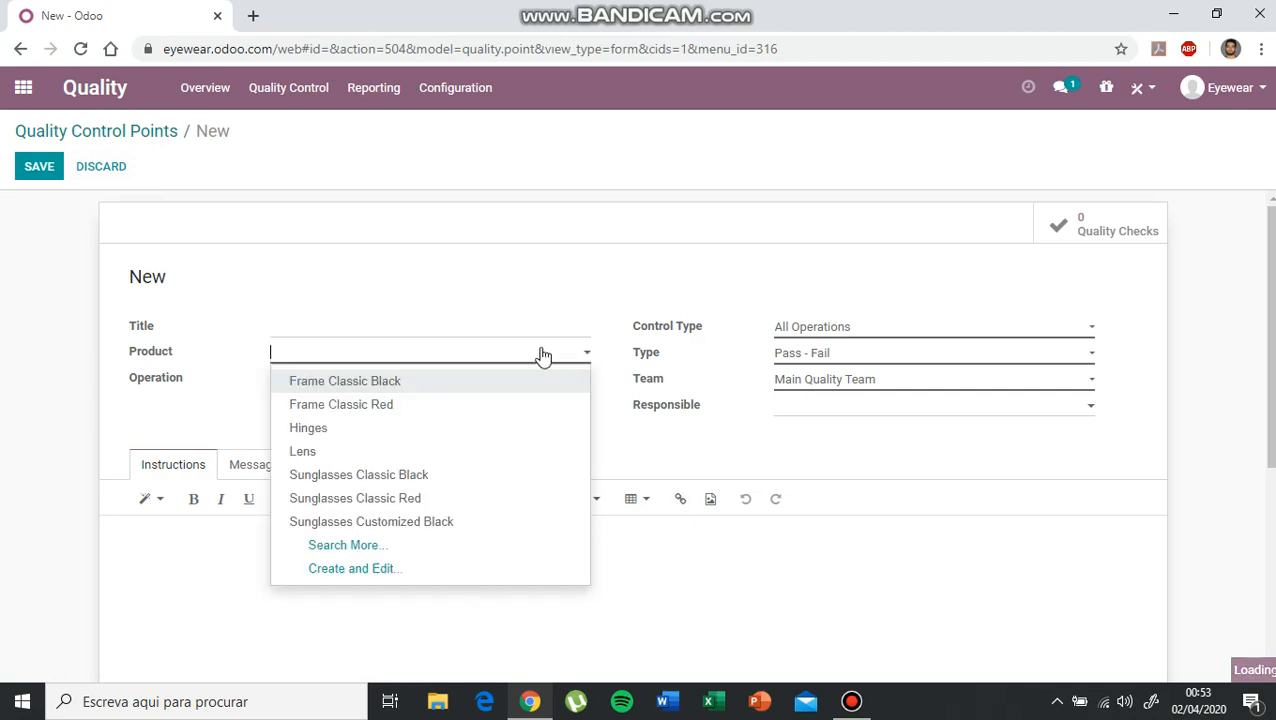
click(327, 453)
click(589, 386)
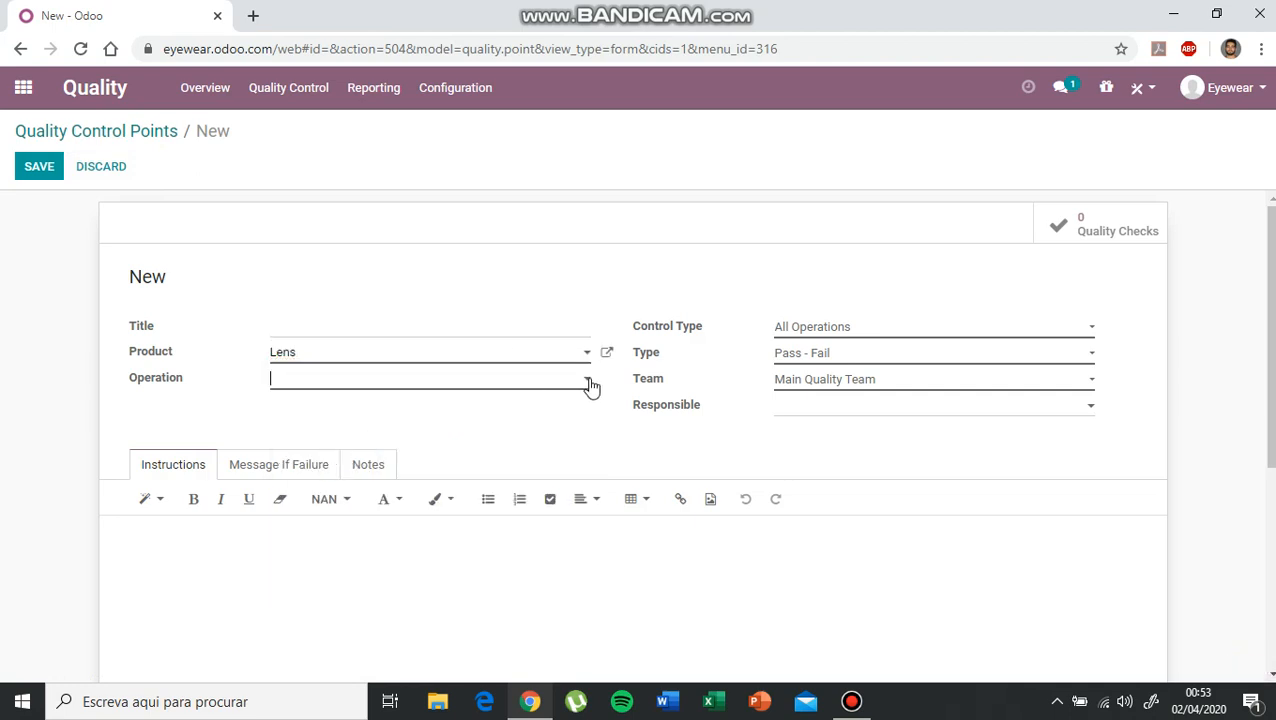
click(370, 407)
Step: Add instructions on failing the check above 70% defectuous lenses, otherwise passing, scrapping and creating a quality alert, and save the control point
click(238, 553)
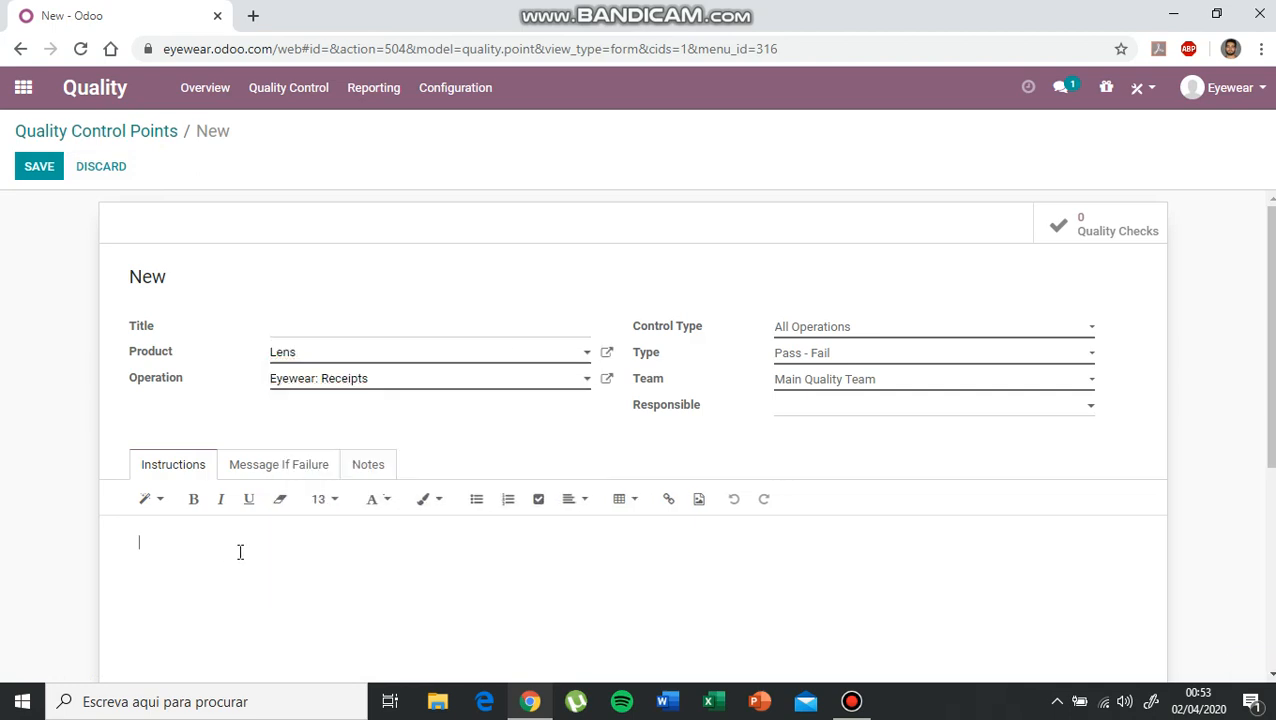
text(If the biggest part of the order is defectuous (>70%), fail the check. If some lenses are defectuous, just pass the check but send the lenses to the scrap products and create a quality alert.)
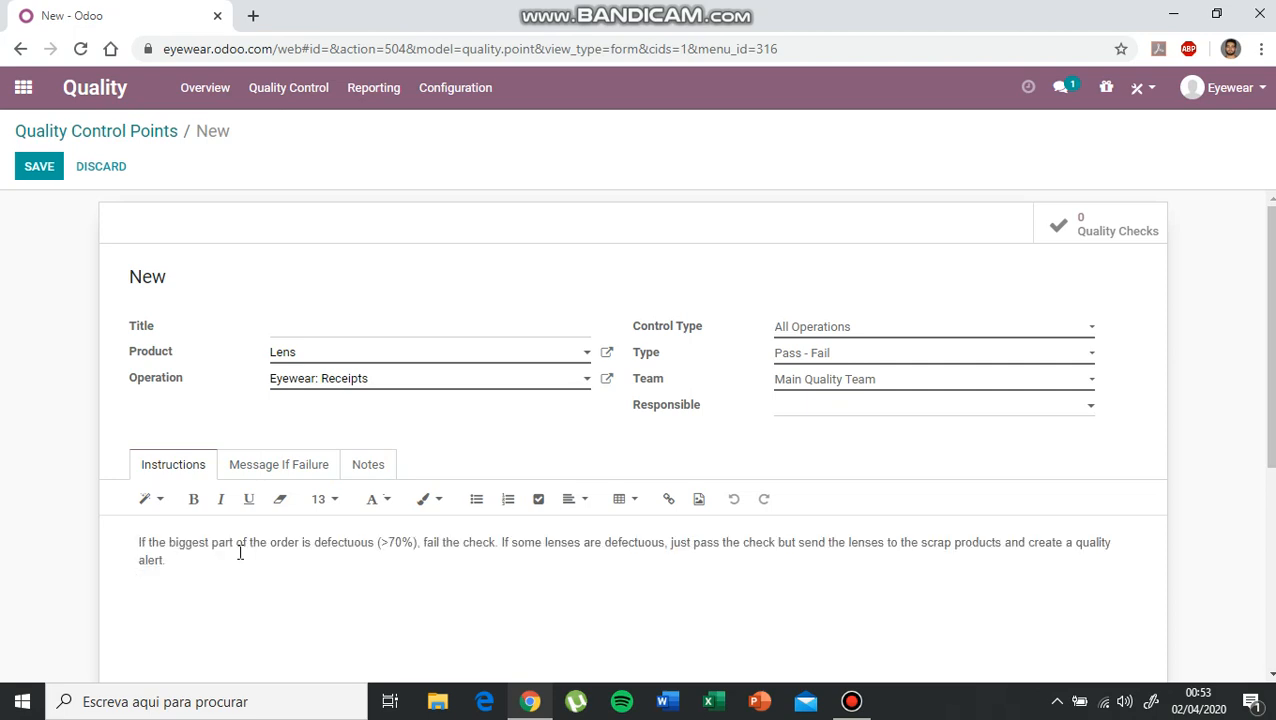
click(36, 170)
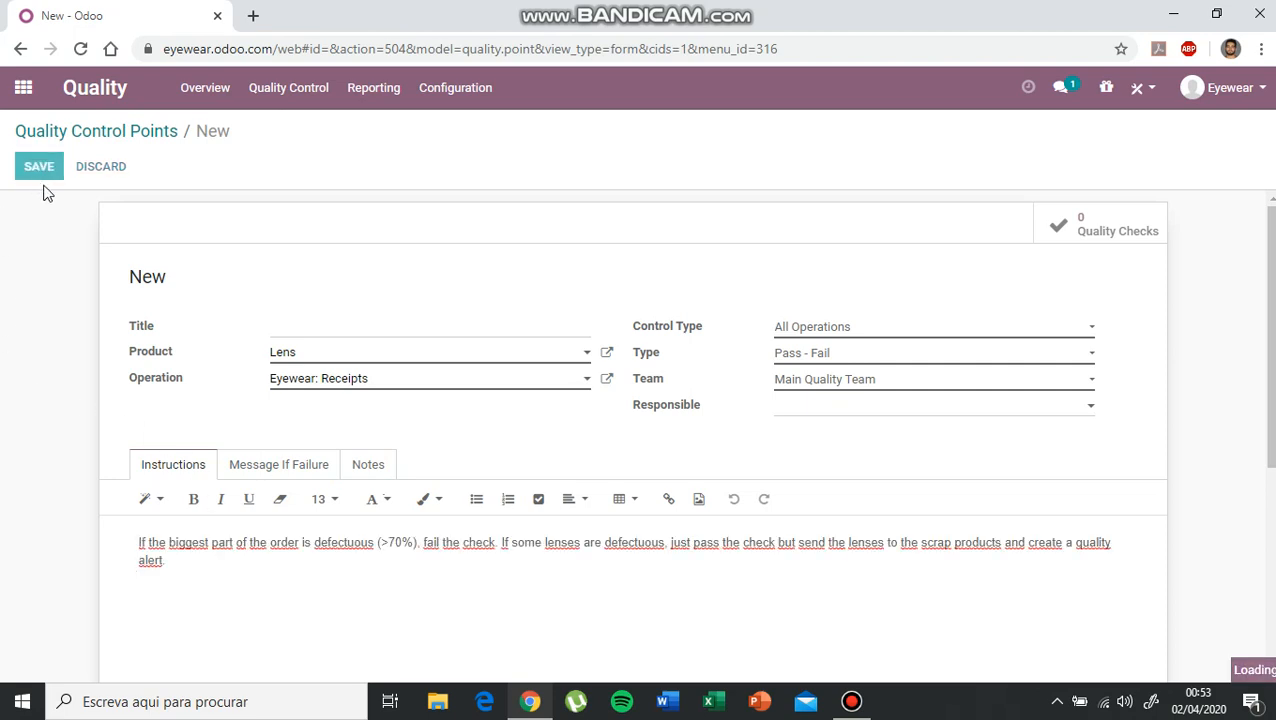
Step: Start a new request for quotation in Purchase with ZEISS Group as the vendor
click(27, 92)
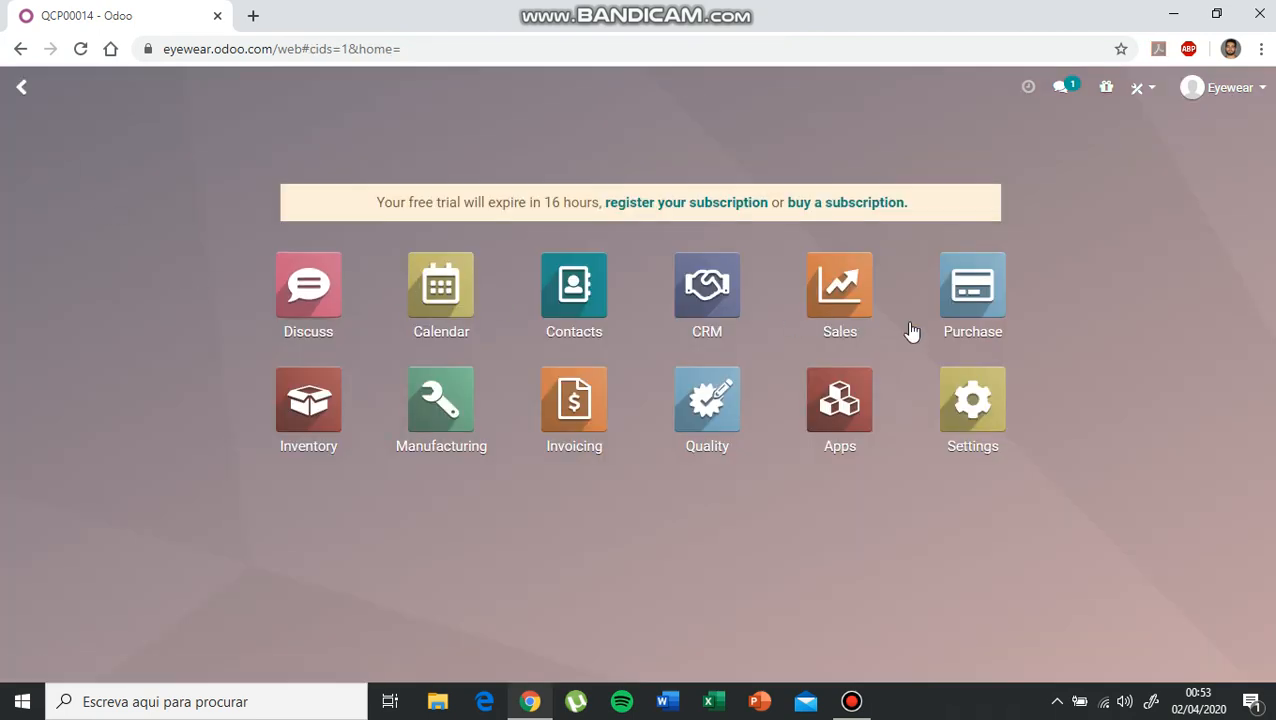
click(970, 290)
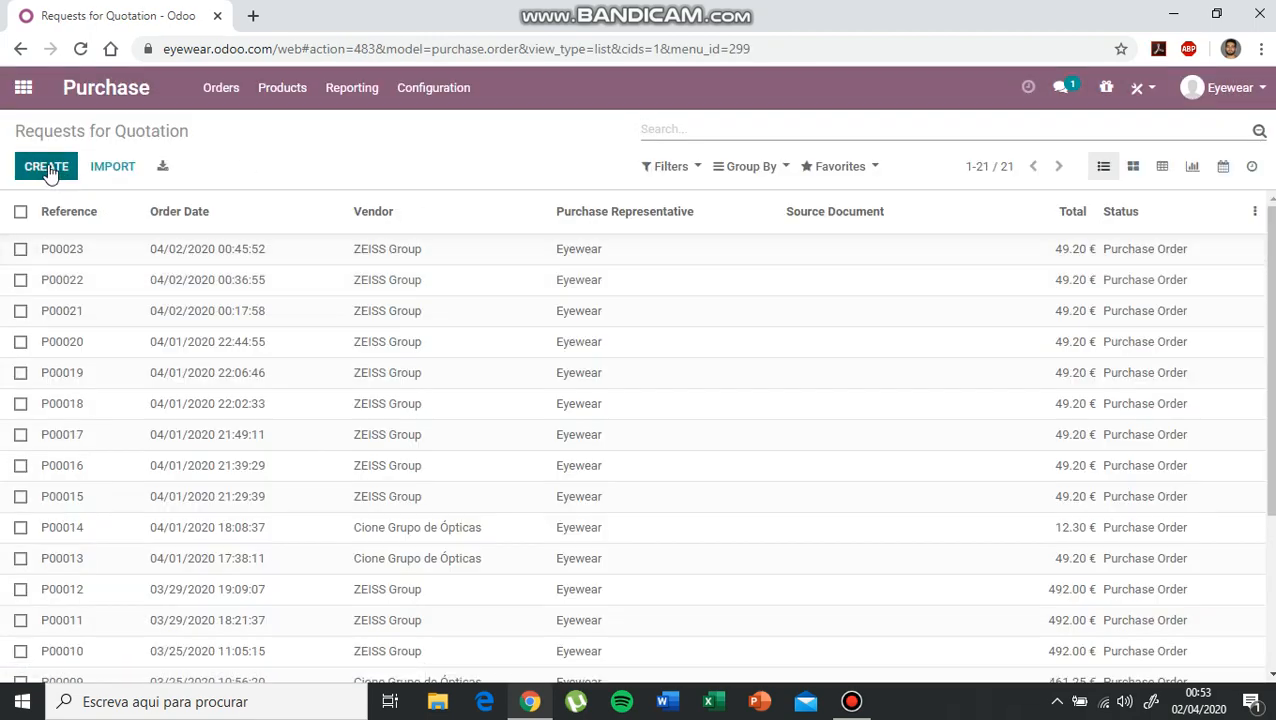
click(48, 168)
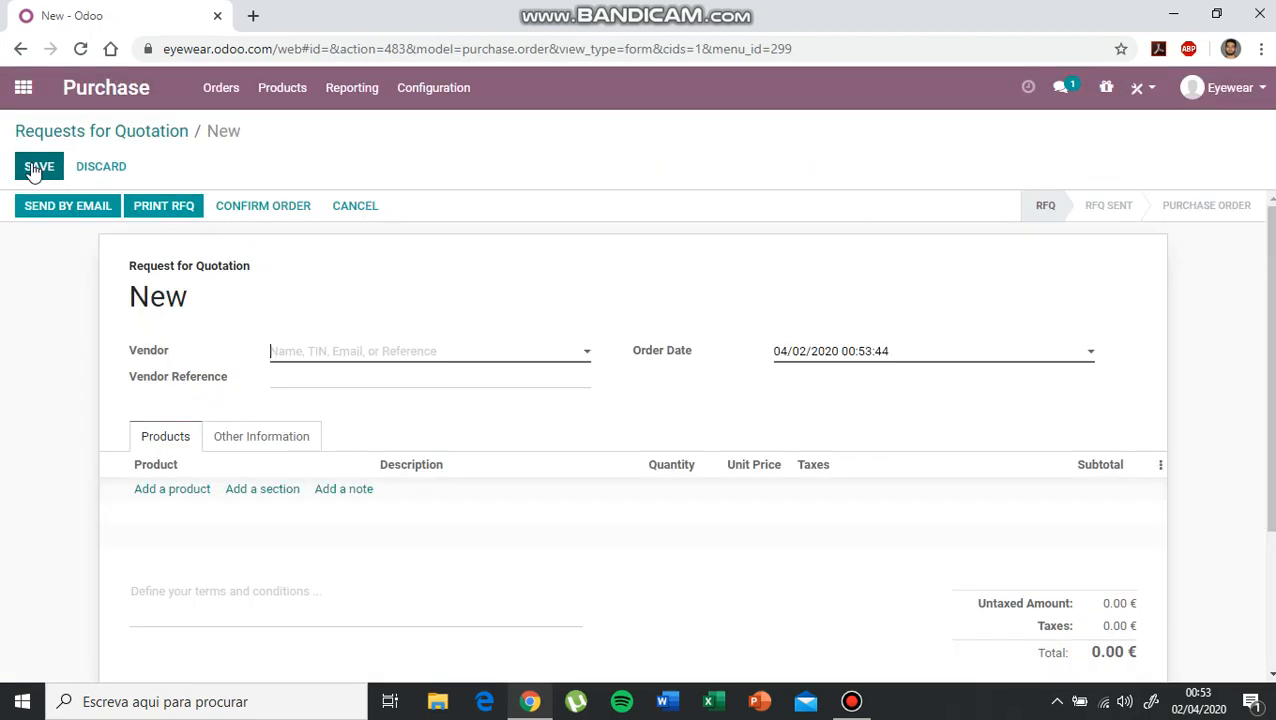
click(588, 352)
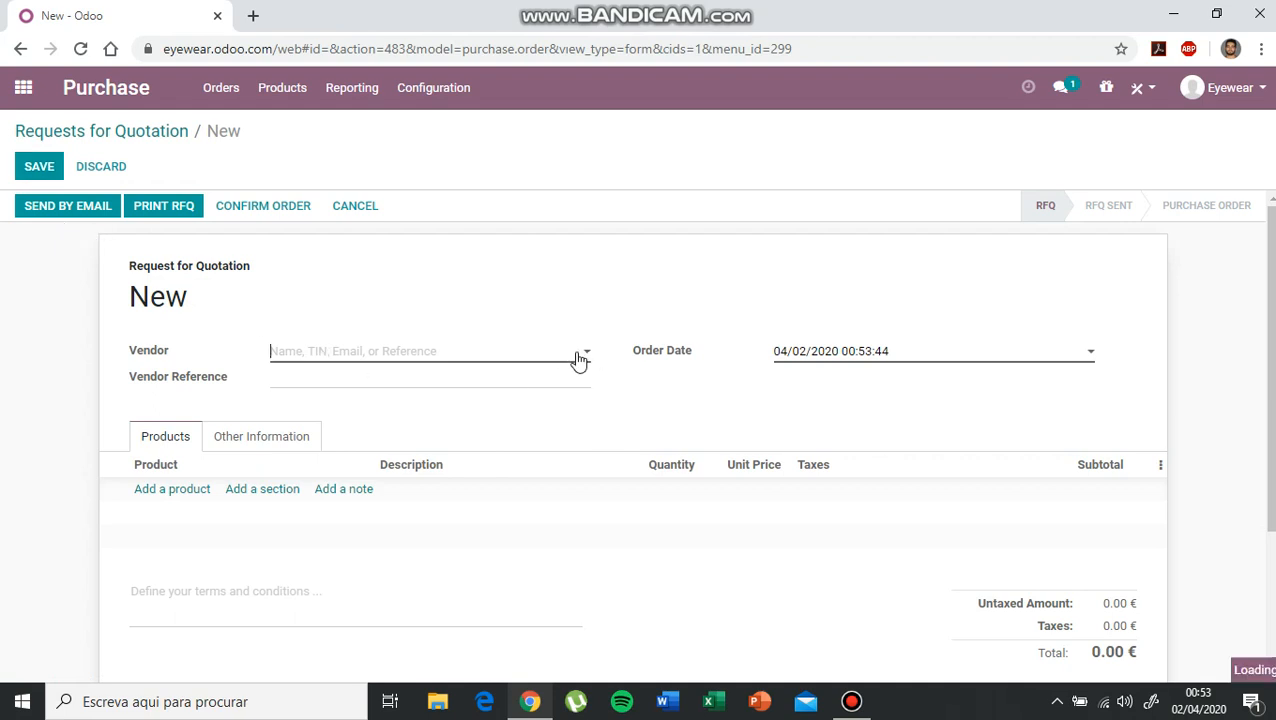
click(331, 410)
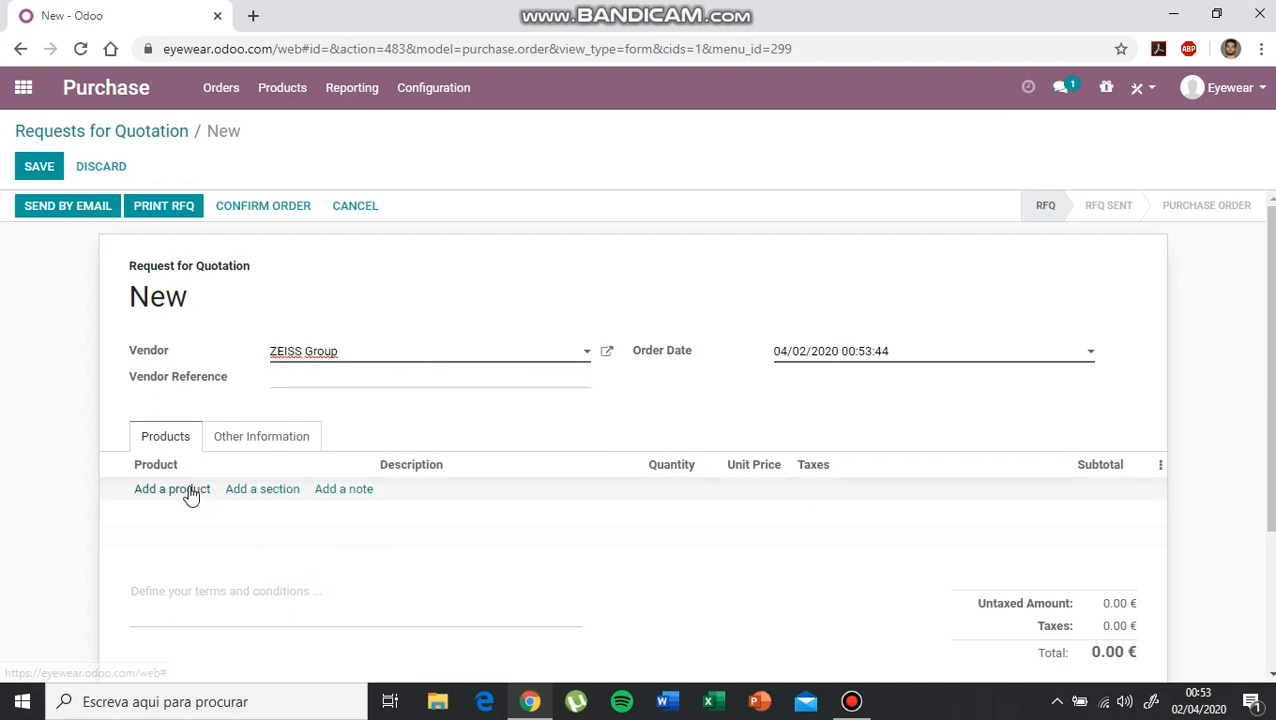
Step: Add the product Lens to the request for quotation with a quantity of 10
click(191, 491)
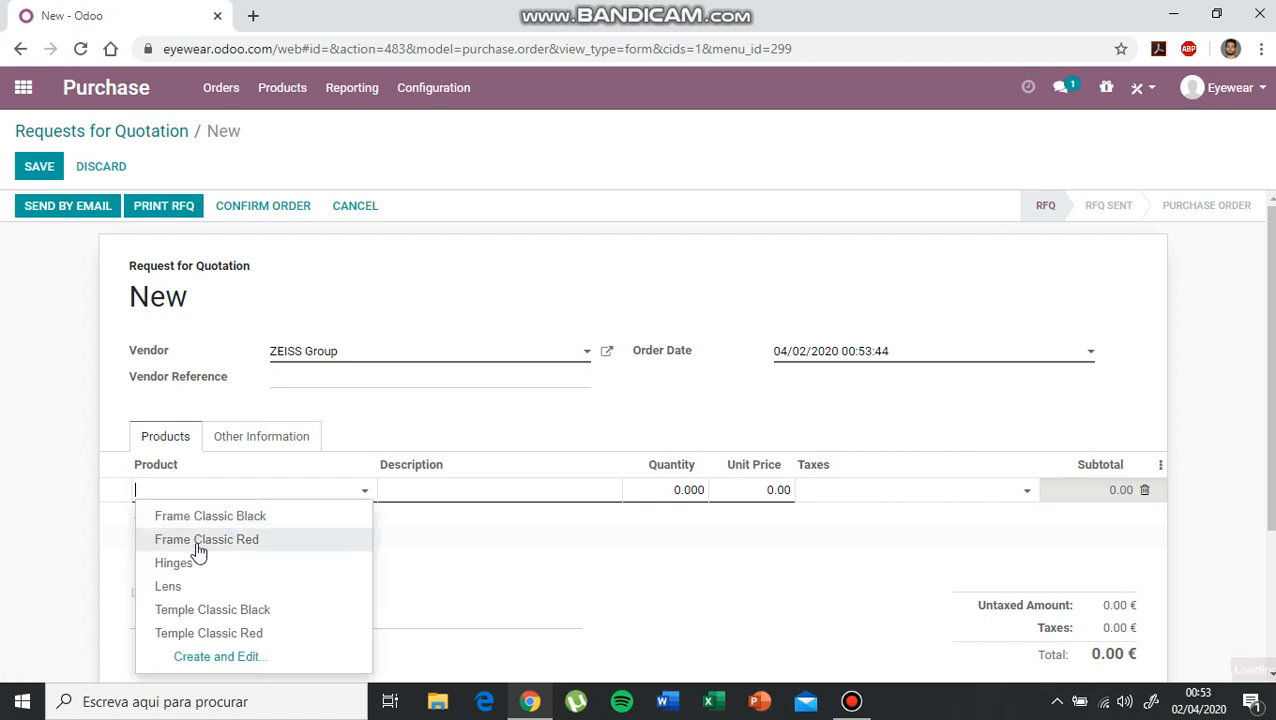
click(185, 586)
click(697, 491)
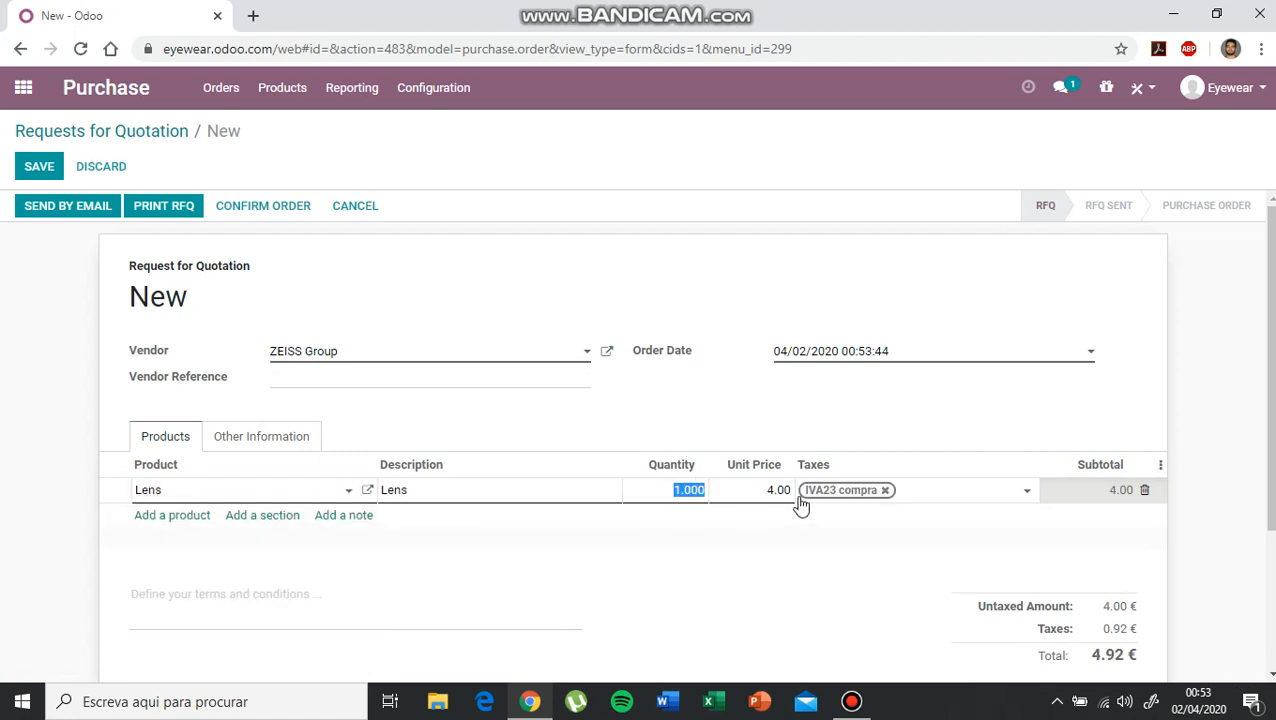
Step: Send the request for quotation by email, dismissing the vendor contact form, and confirm the order
click(85, 214)
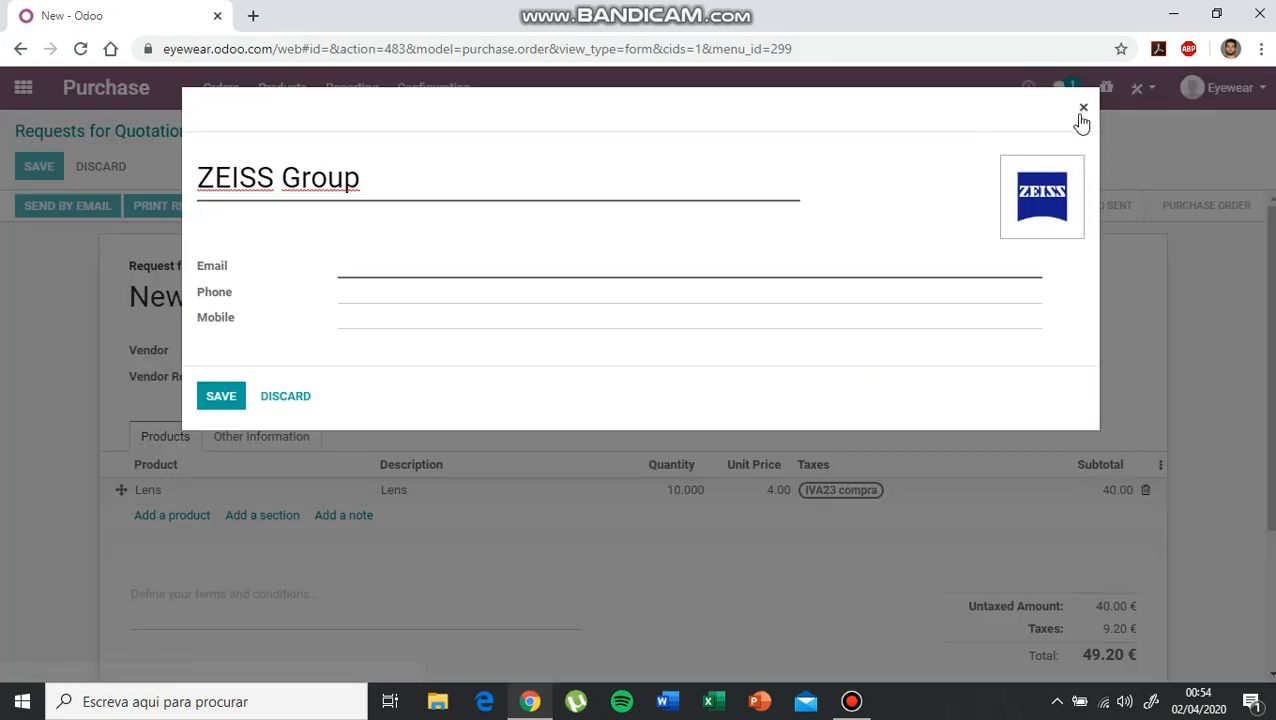
click(1082, 110)
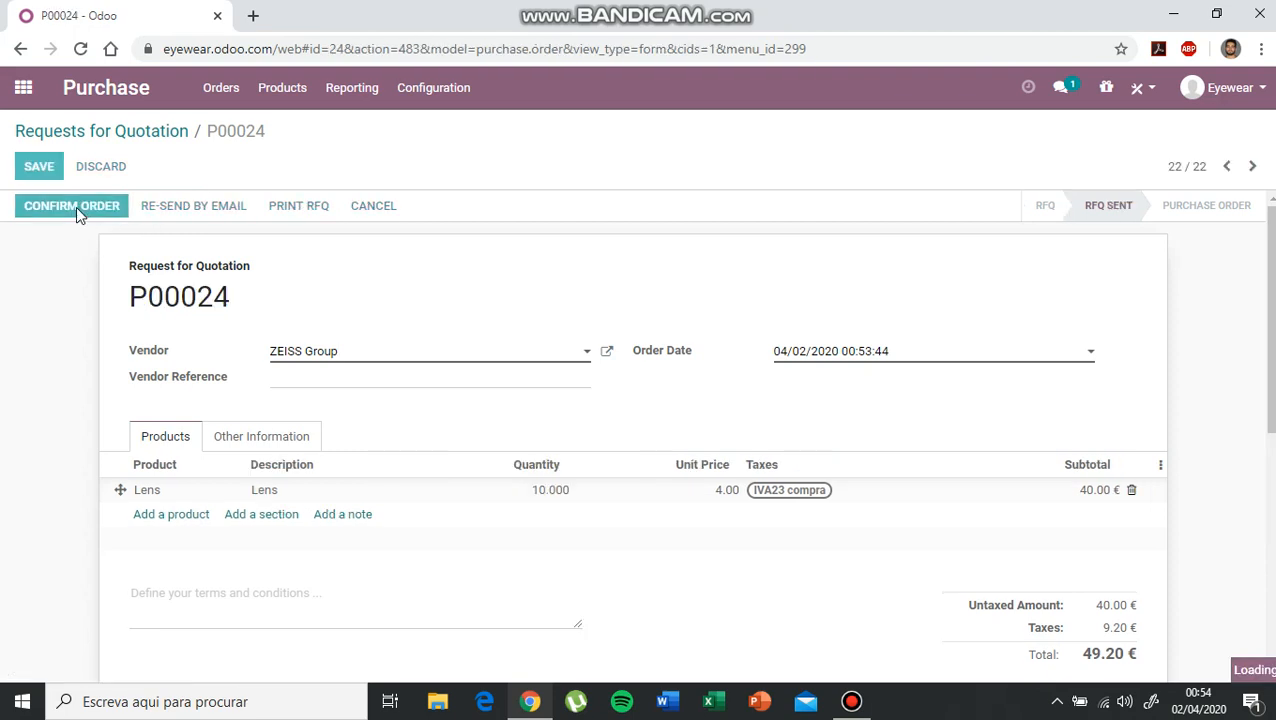
click(76, 206)
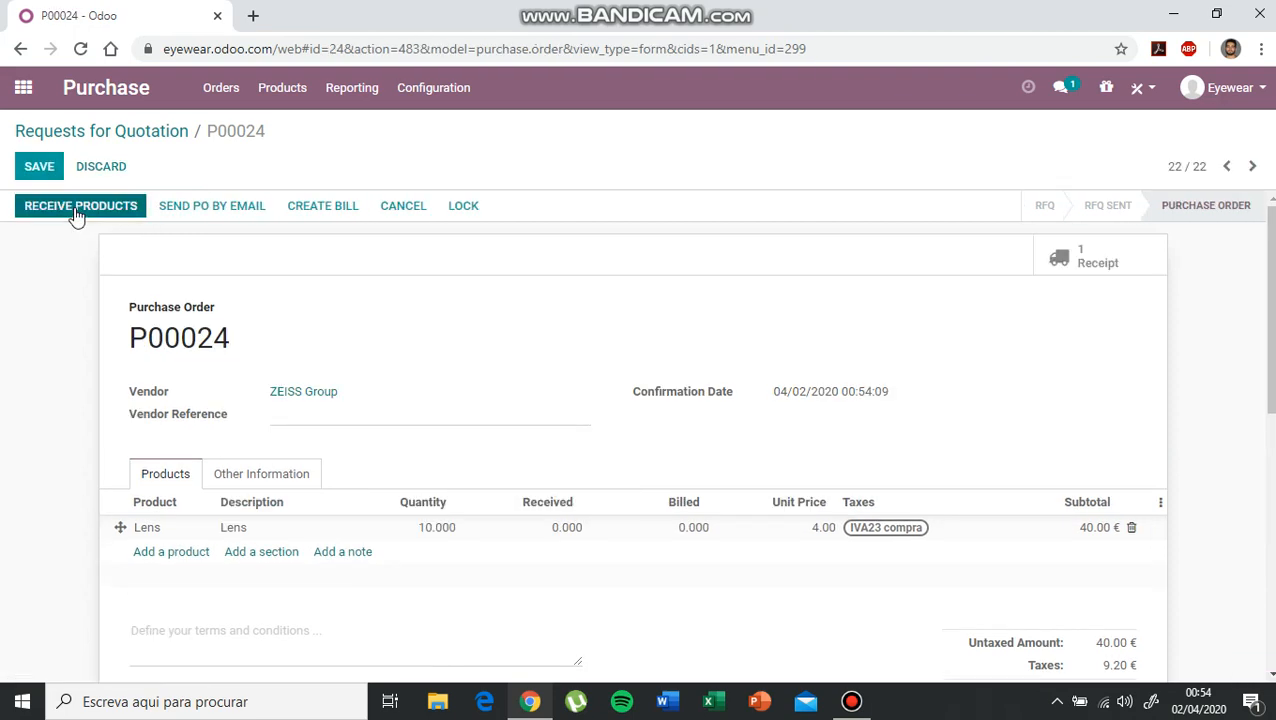
Step: Proceed to receiving the ordered lenses and open the ZEISS Group receipt waiting to be processed in Inventory
click(74, 206)
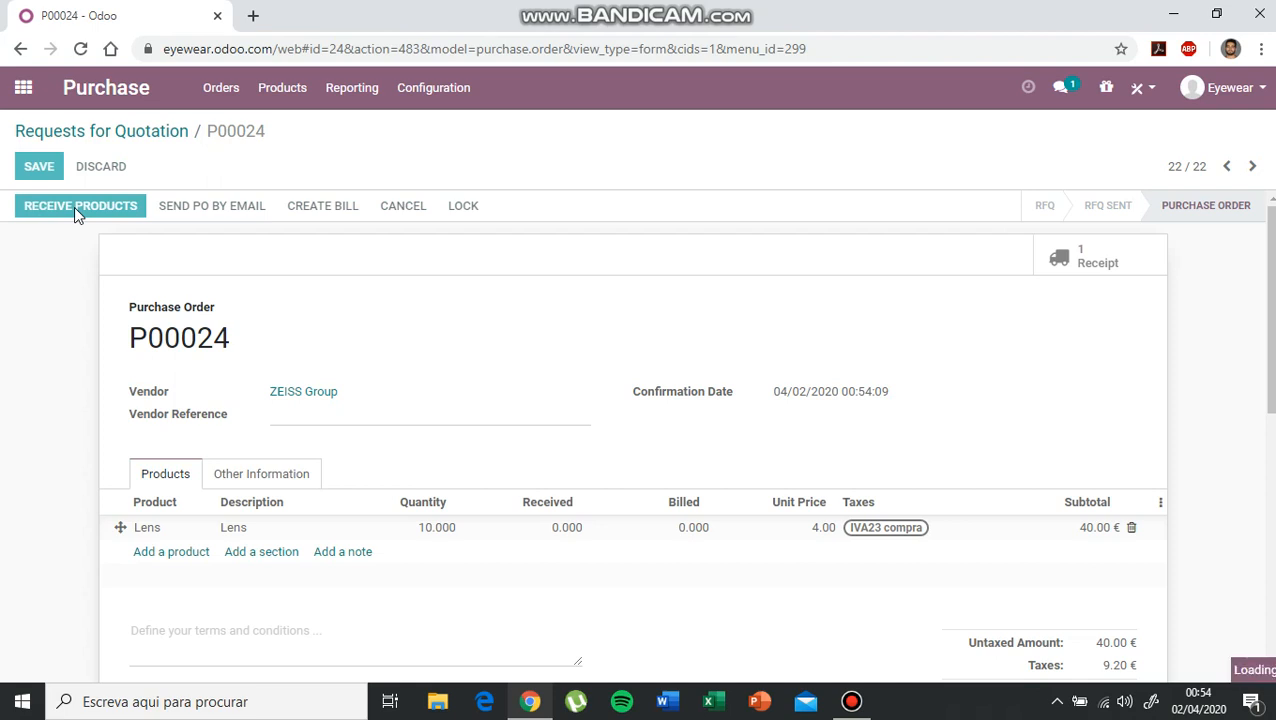
click(24, 90)
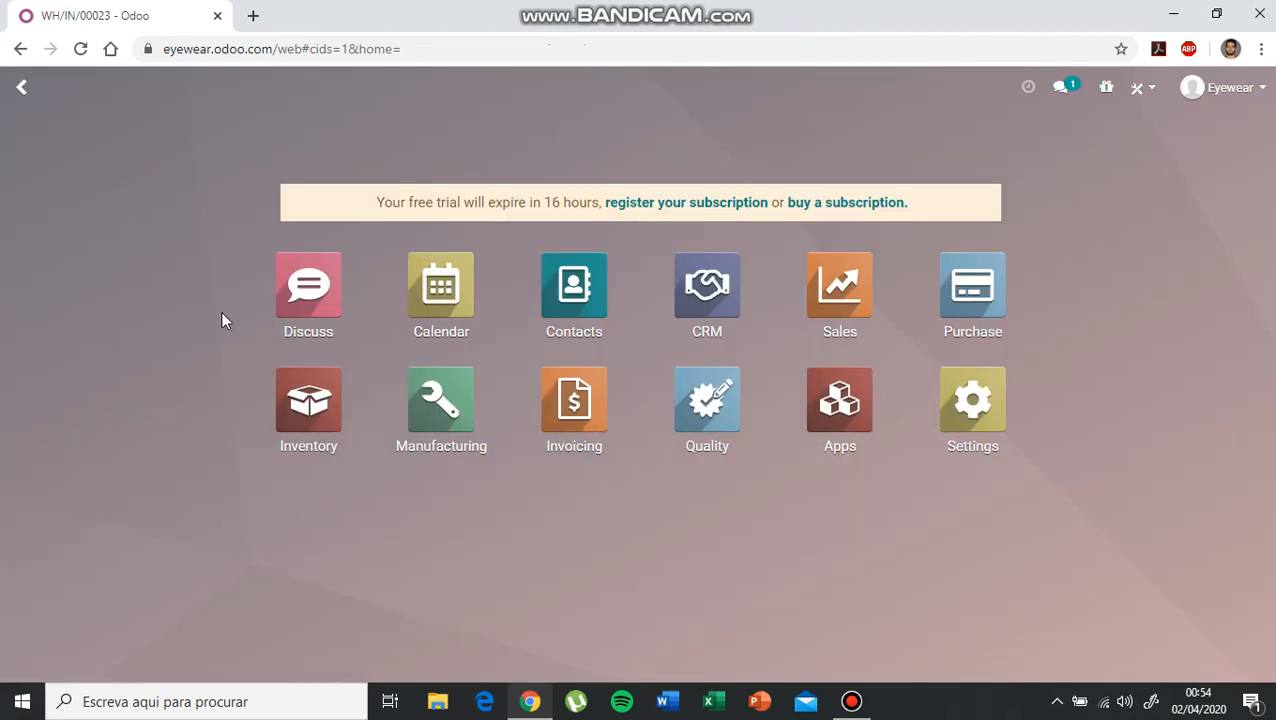
click(320, 400)
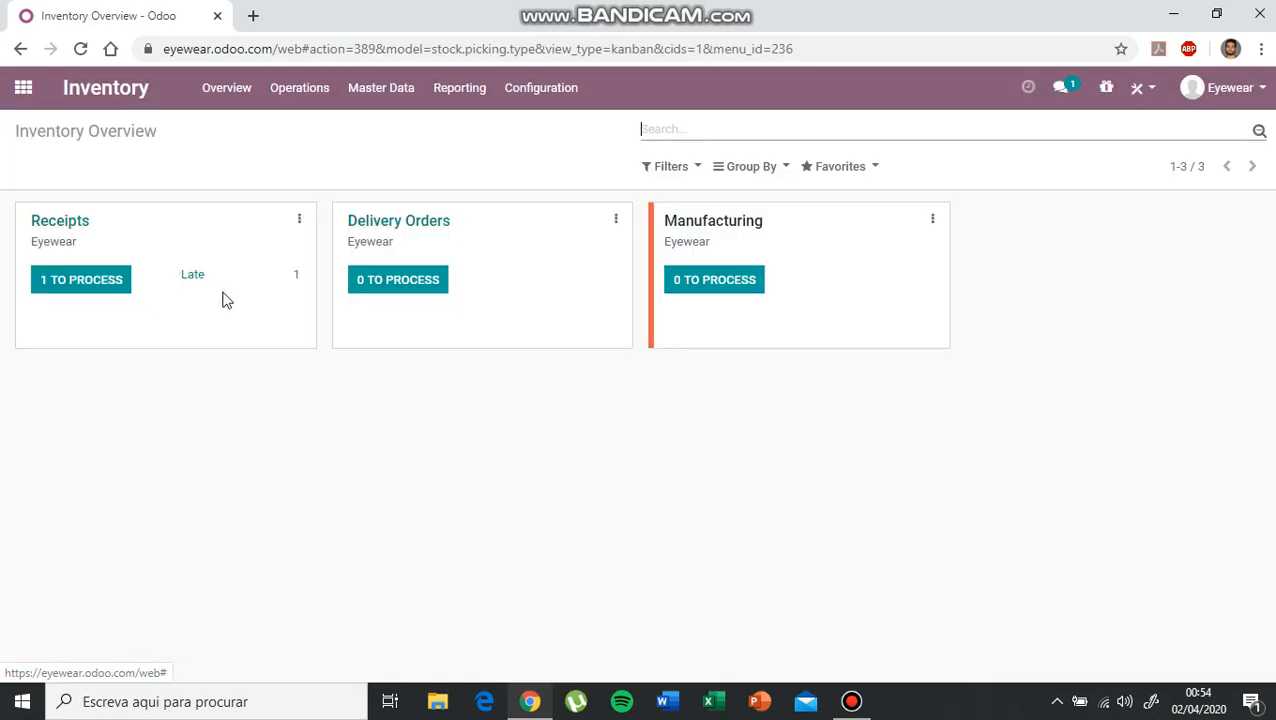
click(90, 282)
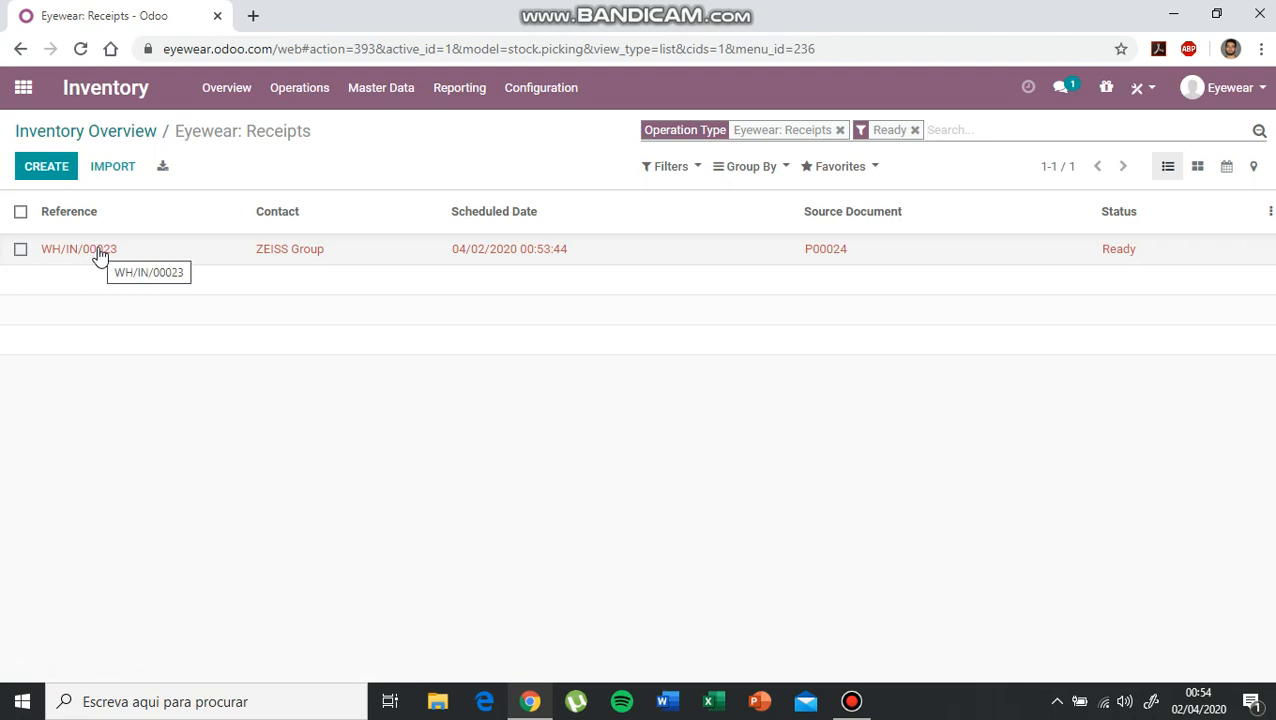
click(97, 253)
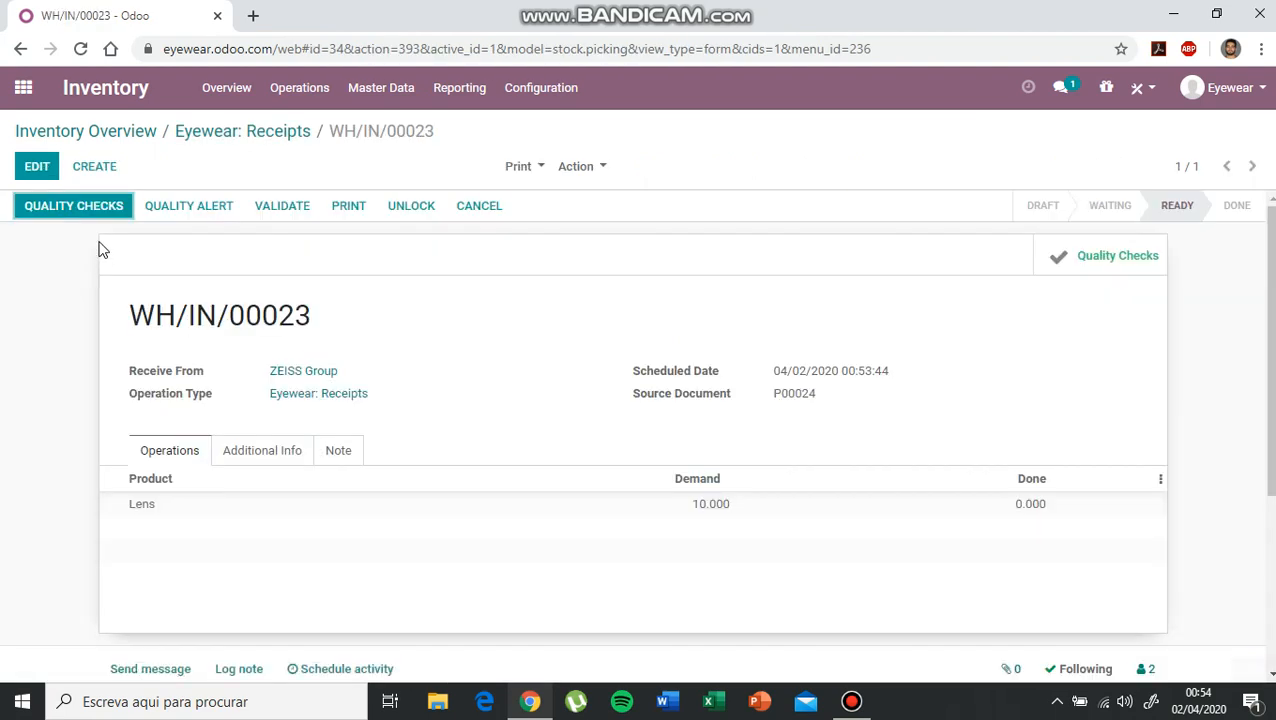
Step: Pass the Lens quality check on the receipt and validate it as an immediate transfer of all quantities
click(85, 210)
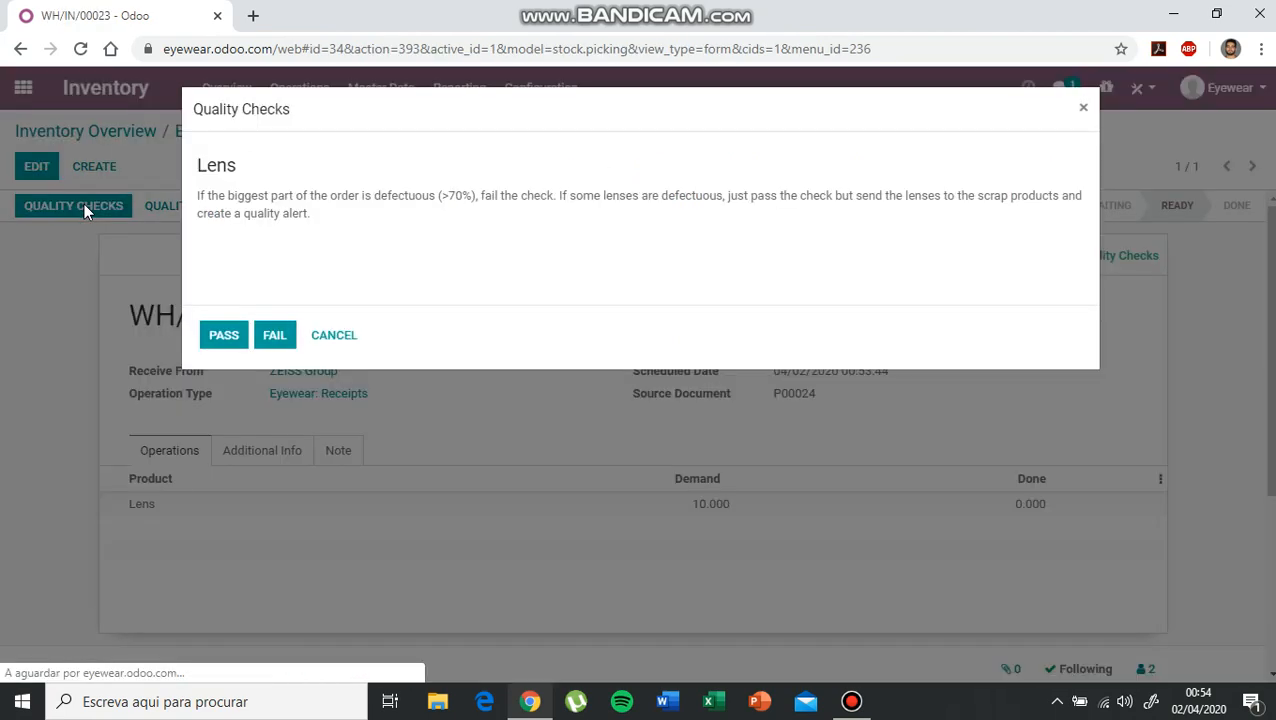
click(226, 336)
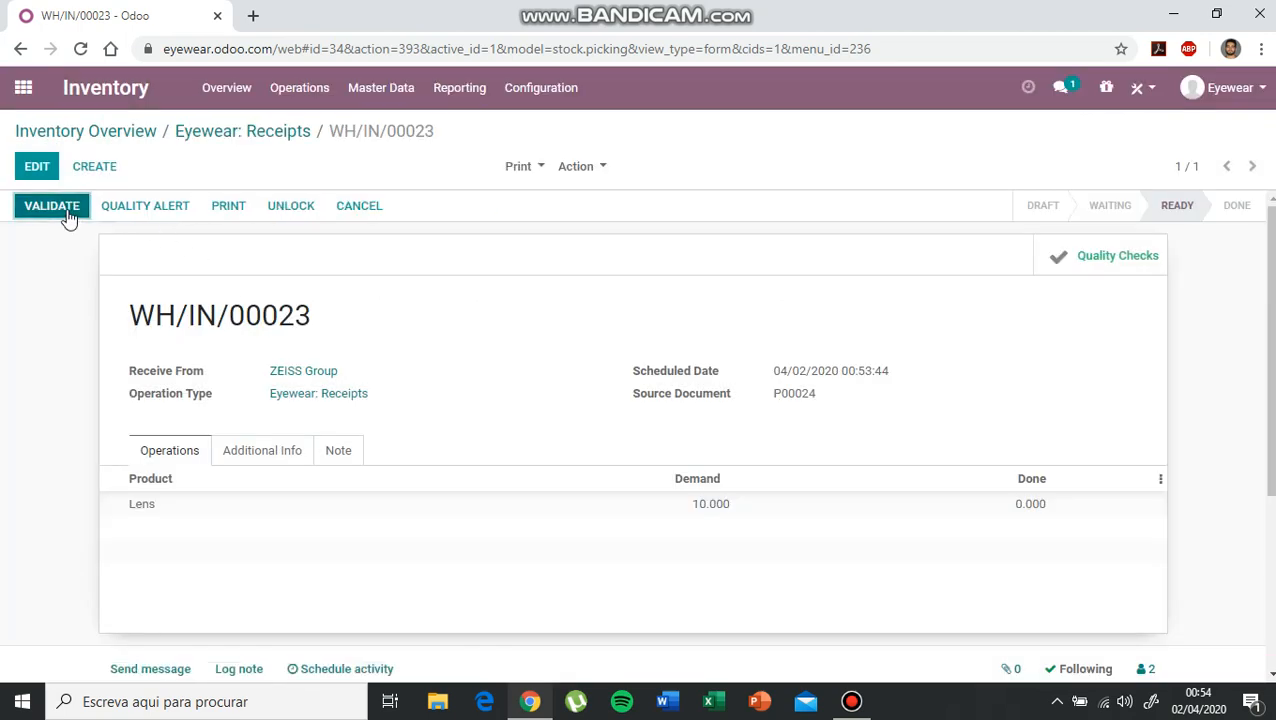
click(67, 210)
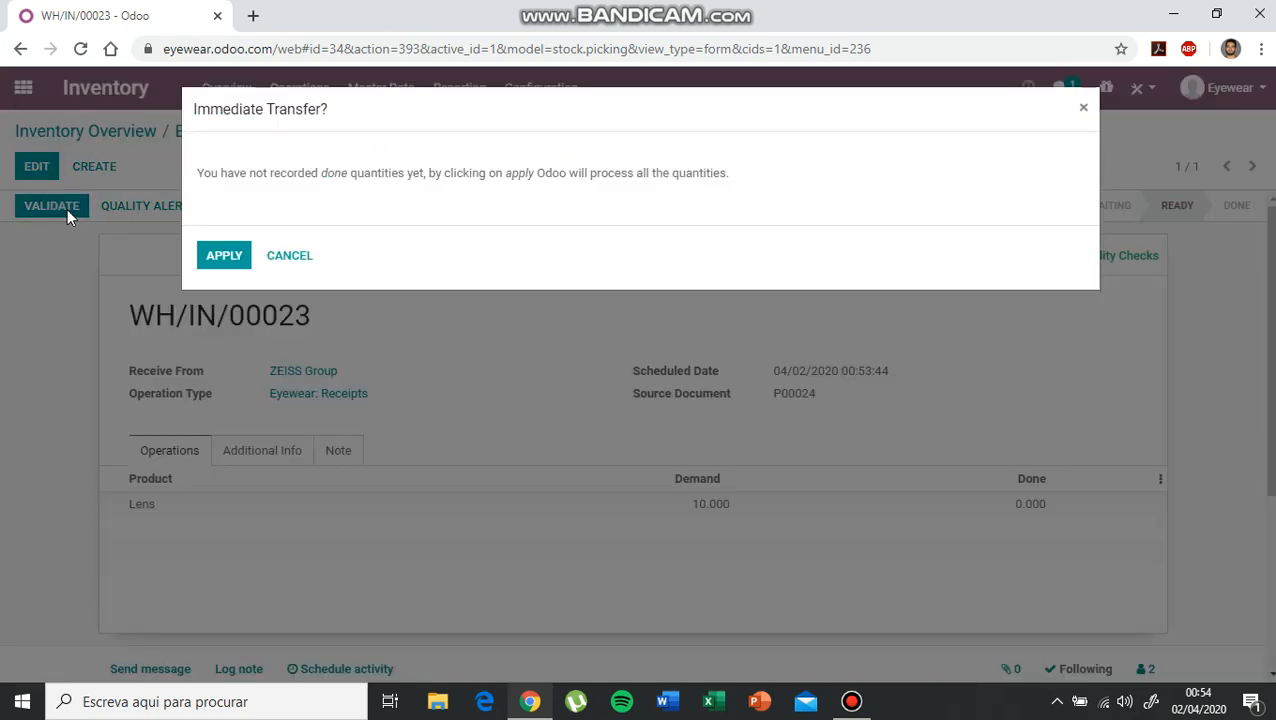
click(237, 264)
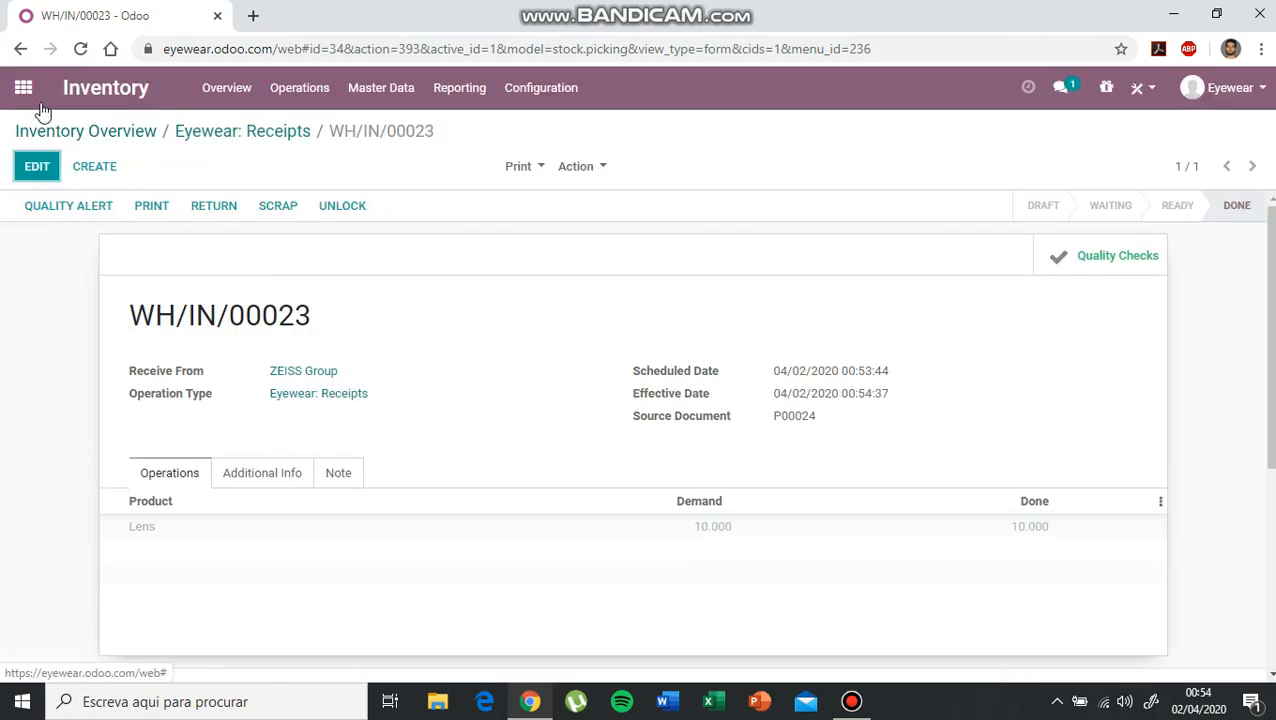
Step: Start a new order in Manufacturing for the product Sunglasses Classic Black, with a quantity of 1 and its BOMClassicBlack bill of material
click(23, 87)
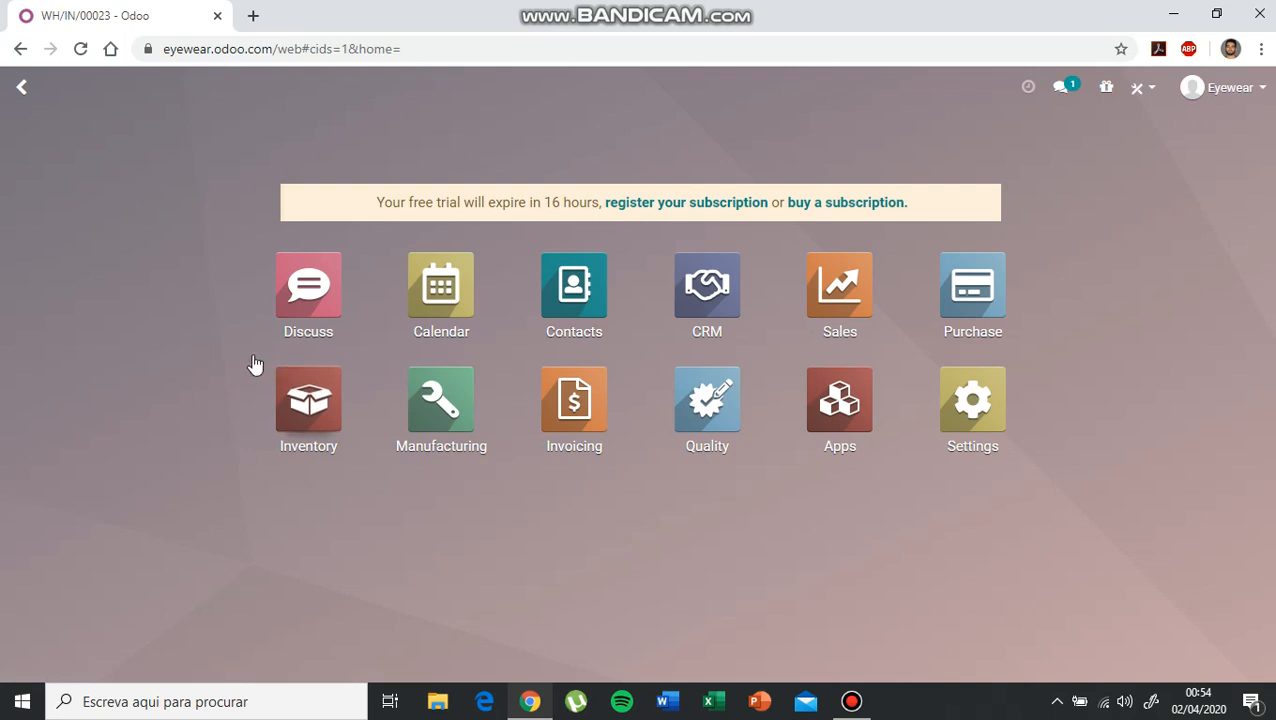
click(447, 408)
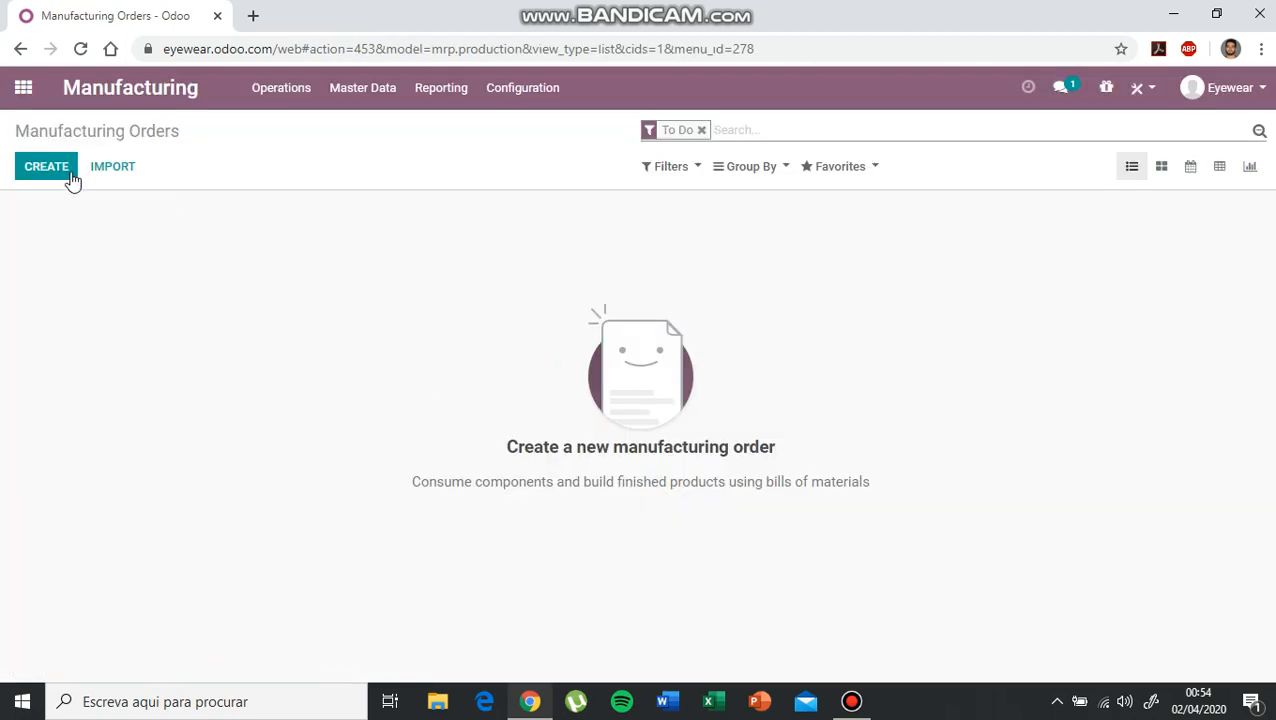
click(60, 173)
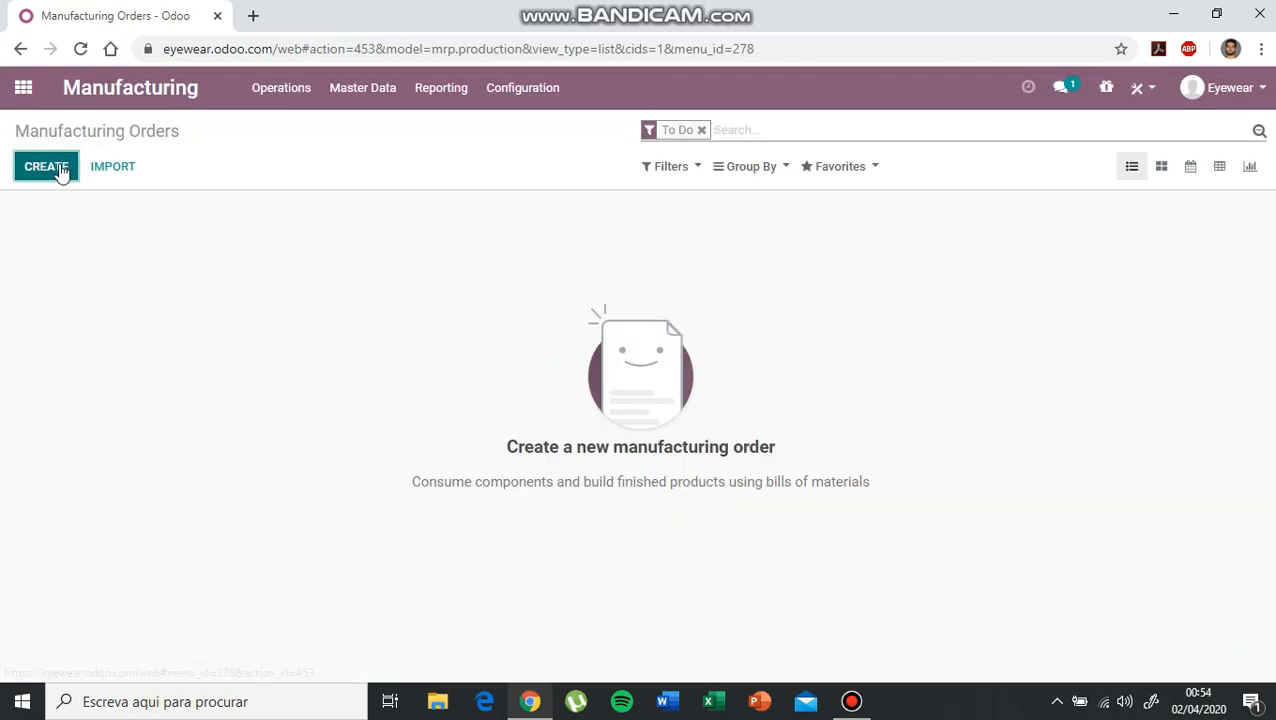
click(581, 341)
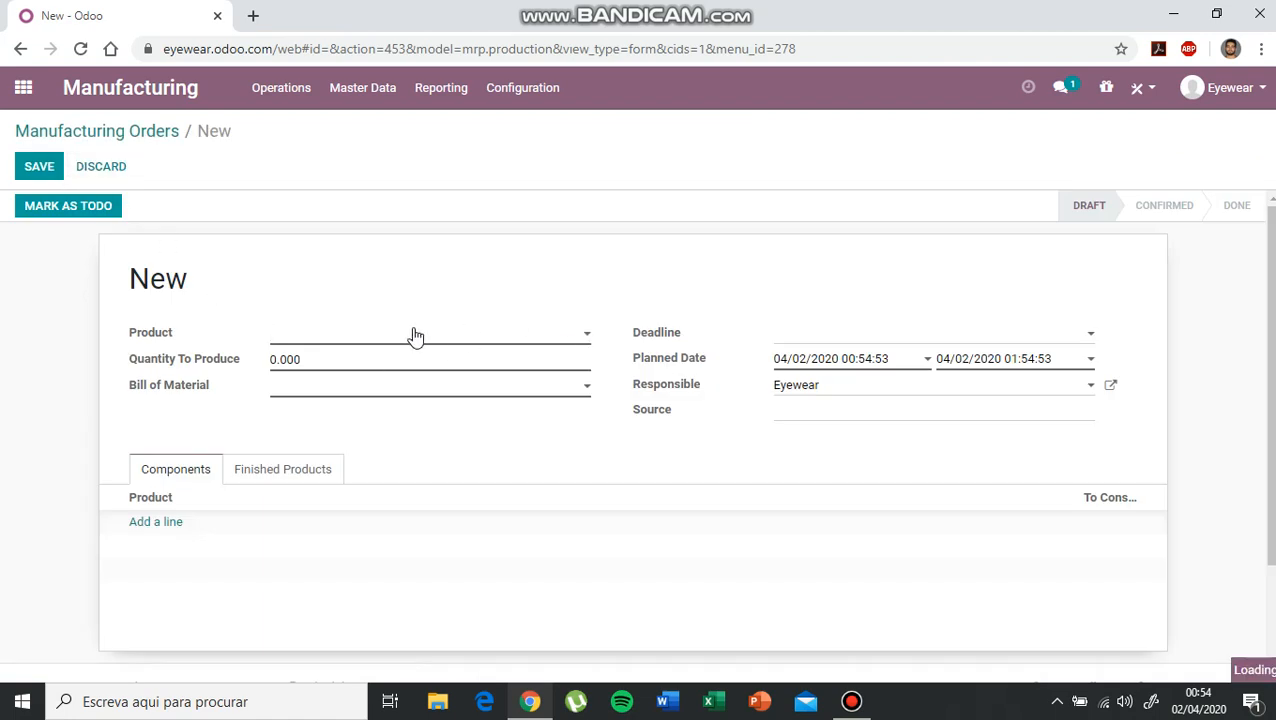
click(323, 365)
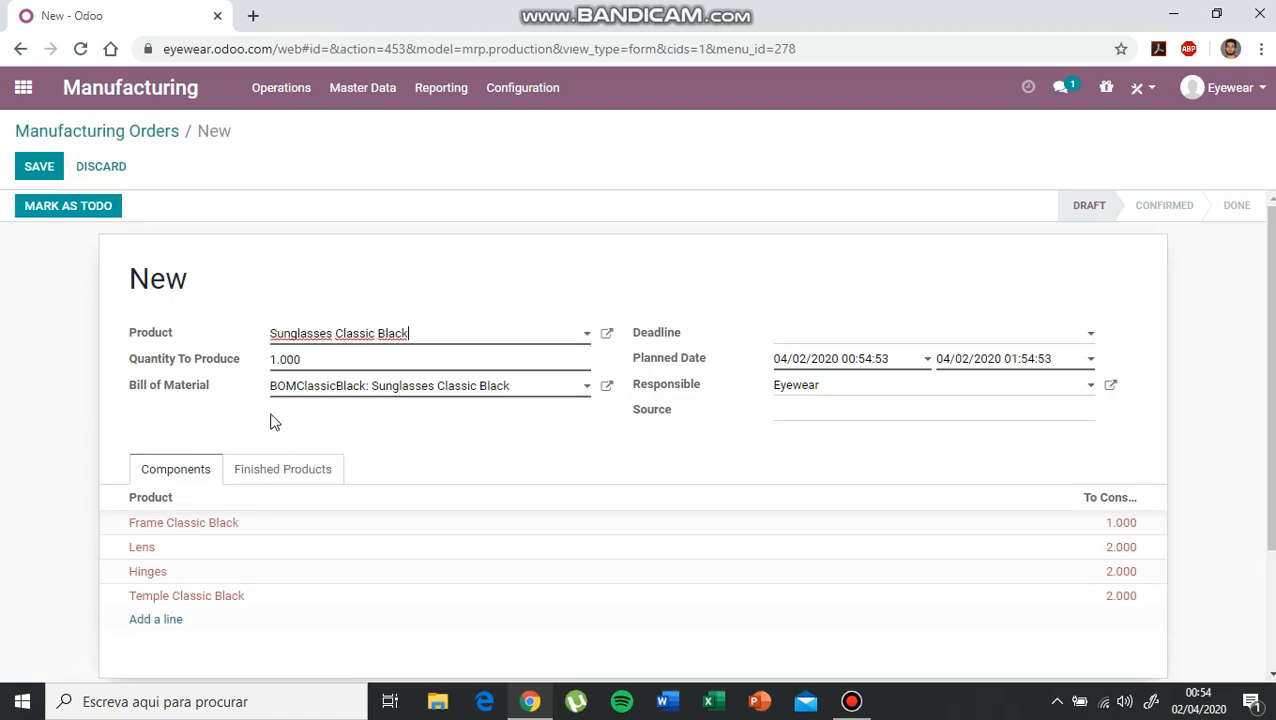
Step: Review the components, mark the manufacturing order as to do and check component availability
scroll(222, 490, down, 2)
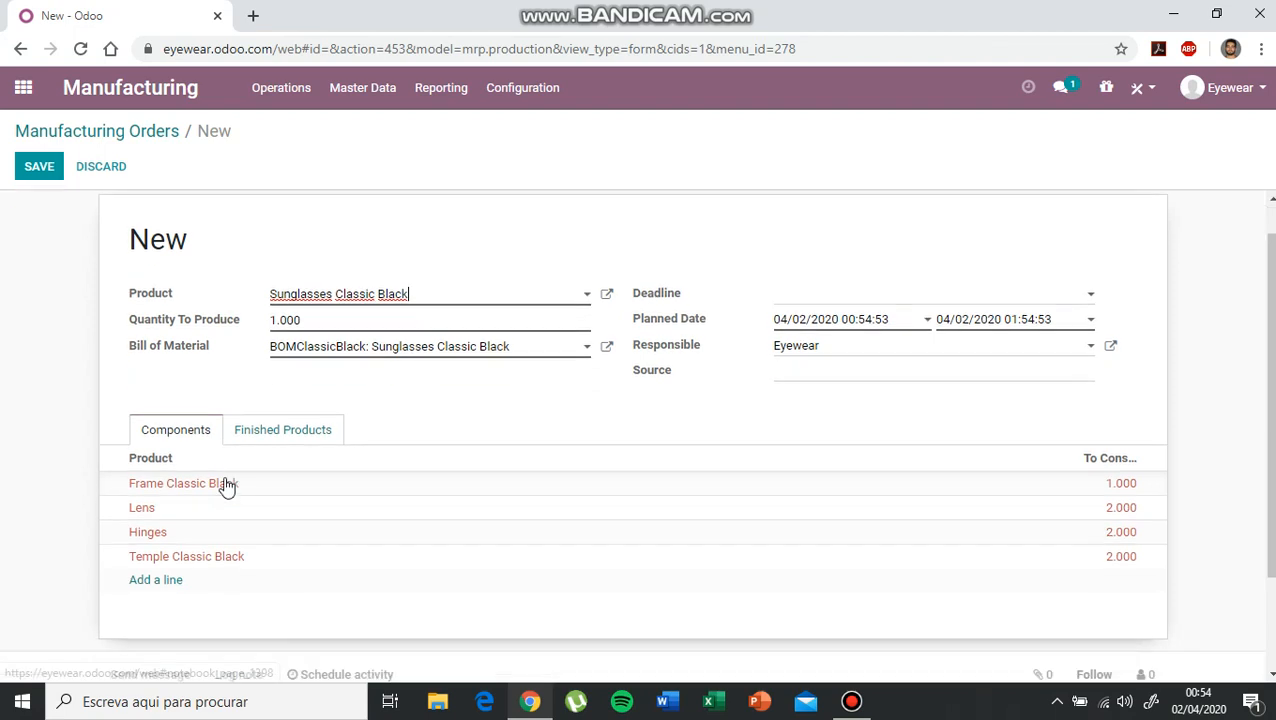
scroll(165, 417, up, 2)
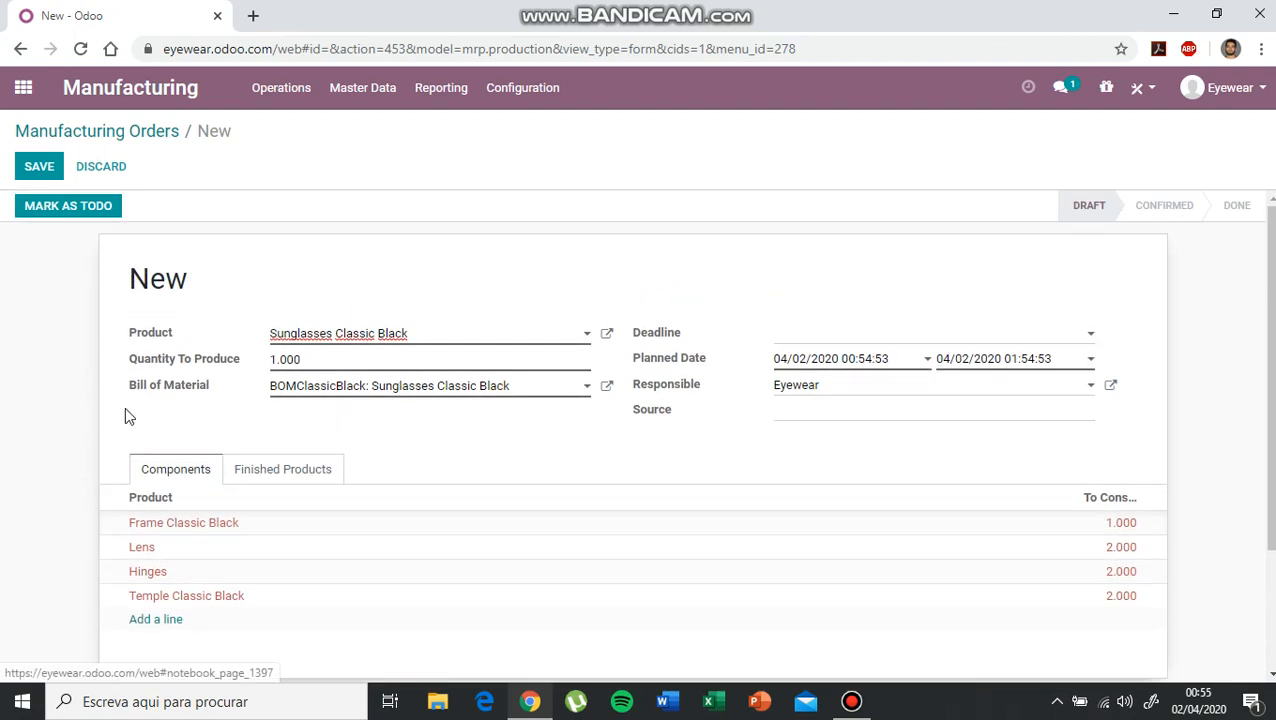
click(67, 204)
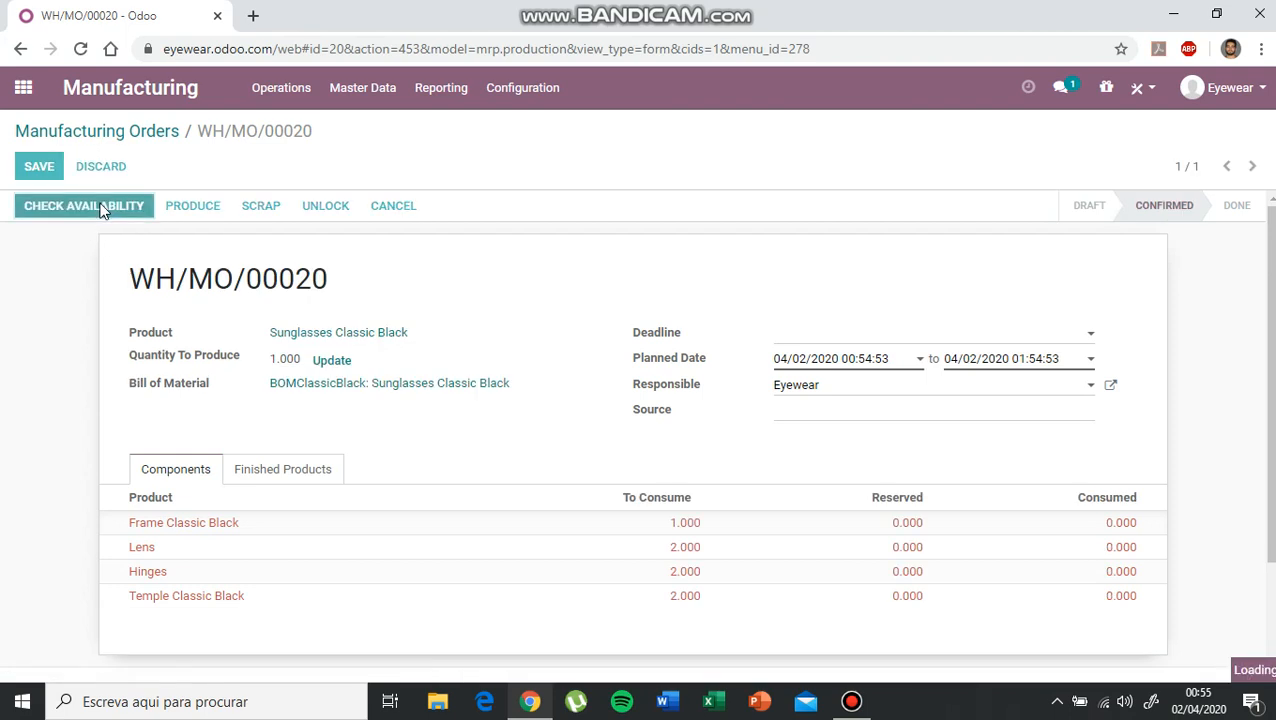
scroll(80, 291, down, 3)
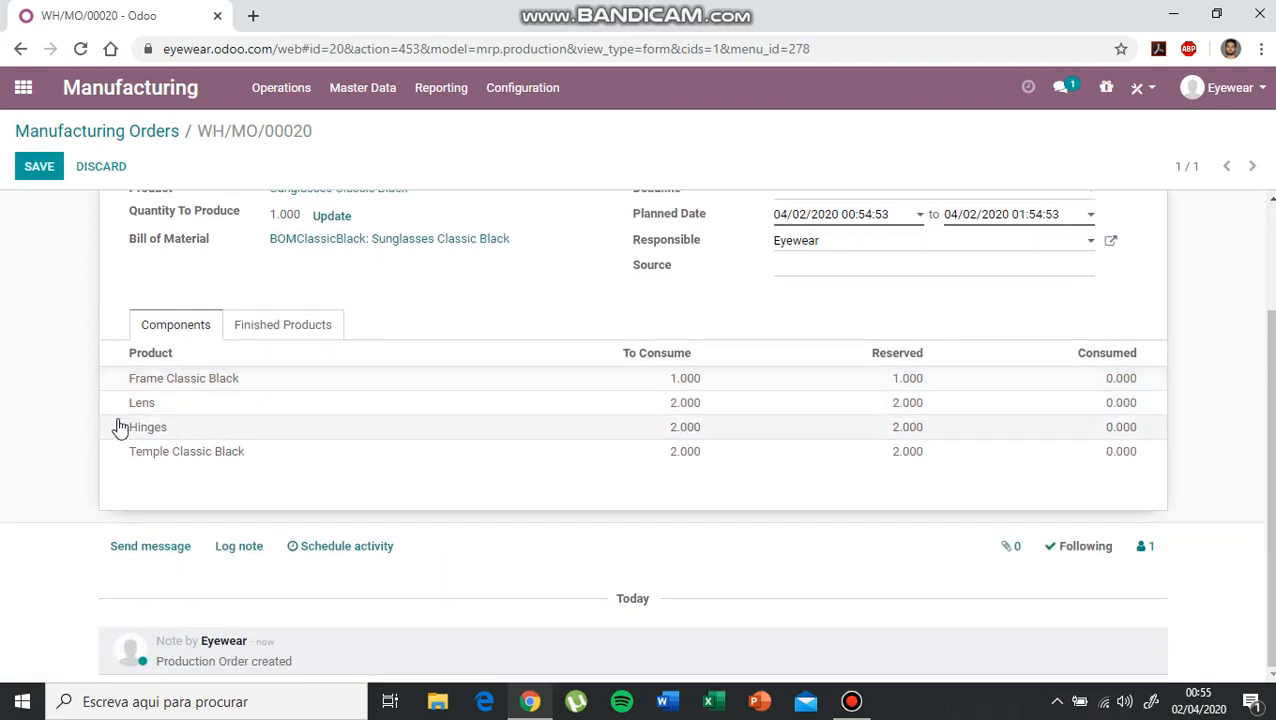
scroll(100, 410, up, 3)
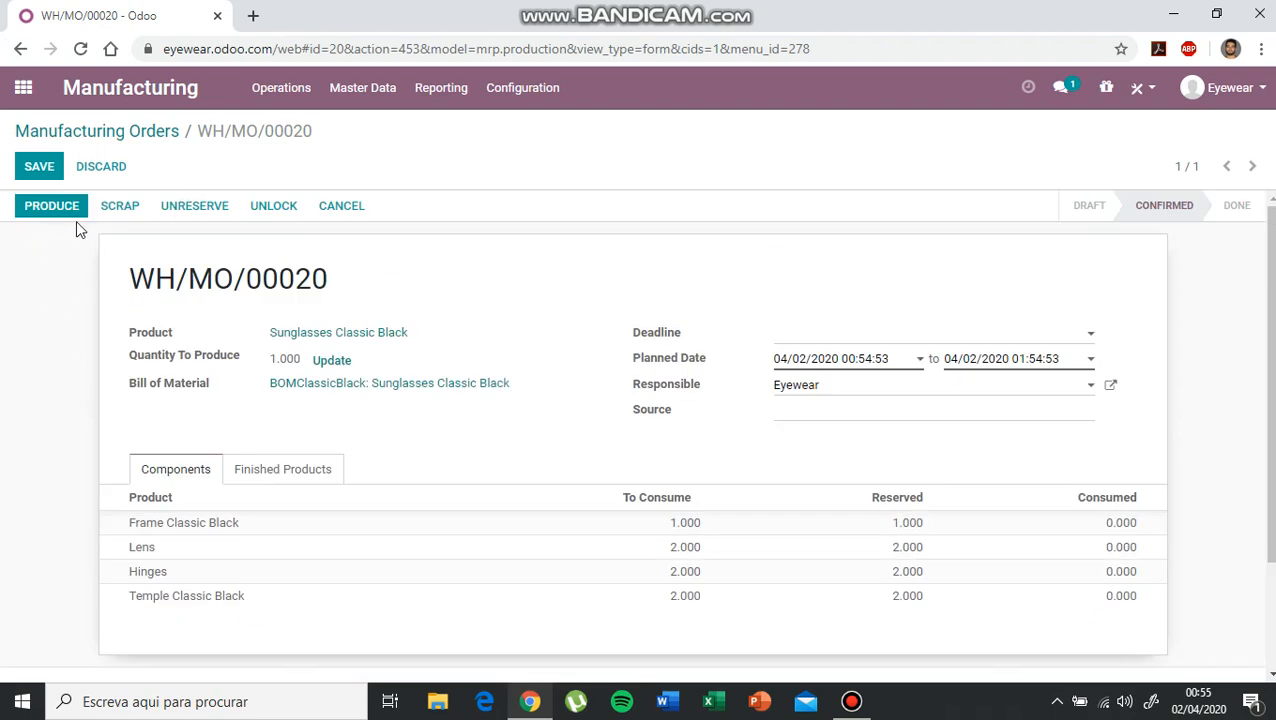
Step: Record the production of 1 Sunglasses Classic Black and mark its manufacturing order as done from Inventory
click(52, 206)
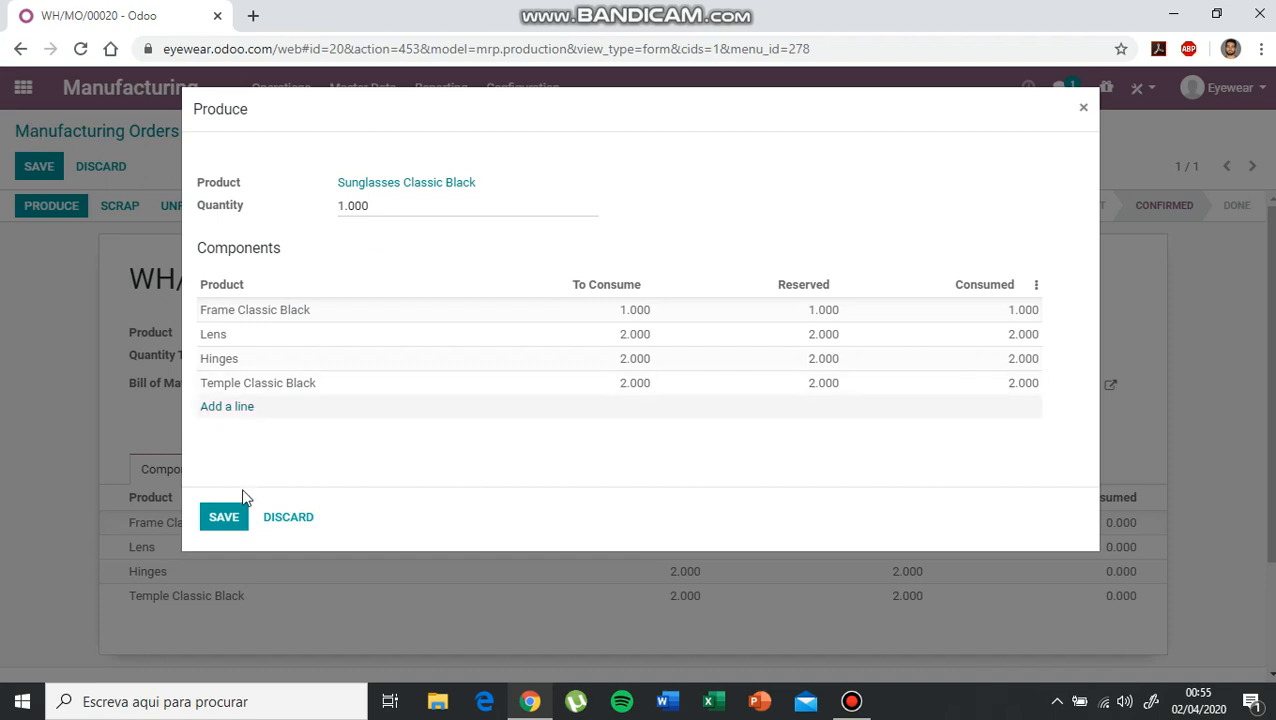
click(224, 517)
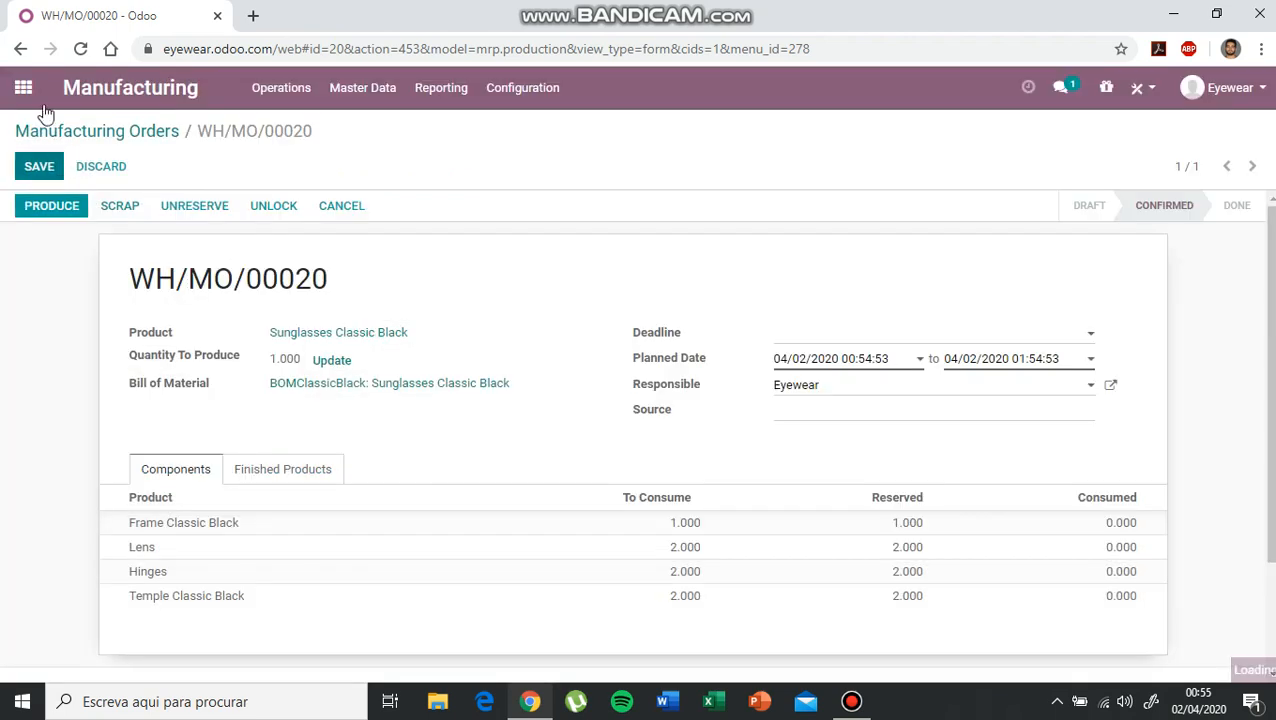
click(24, 89)
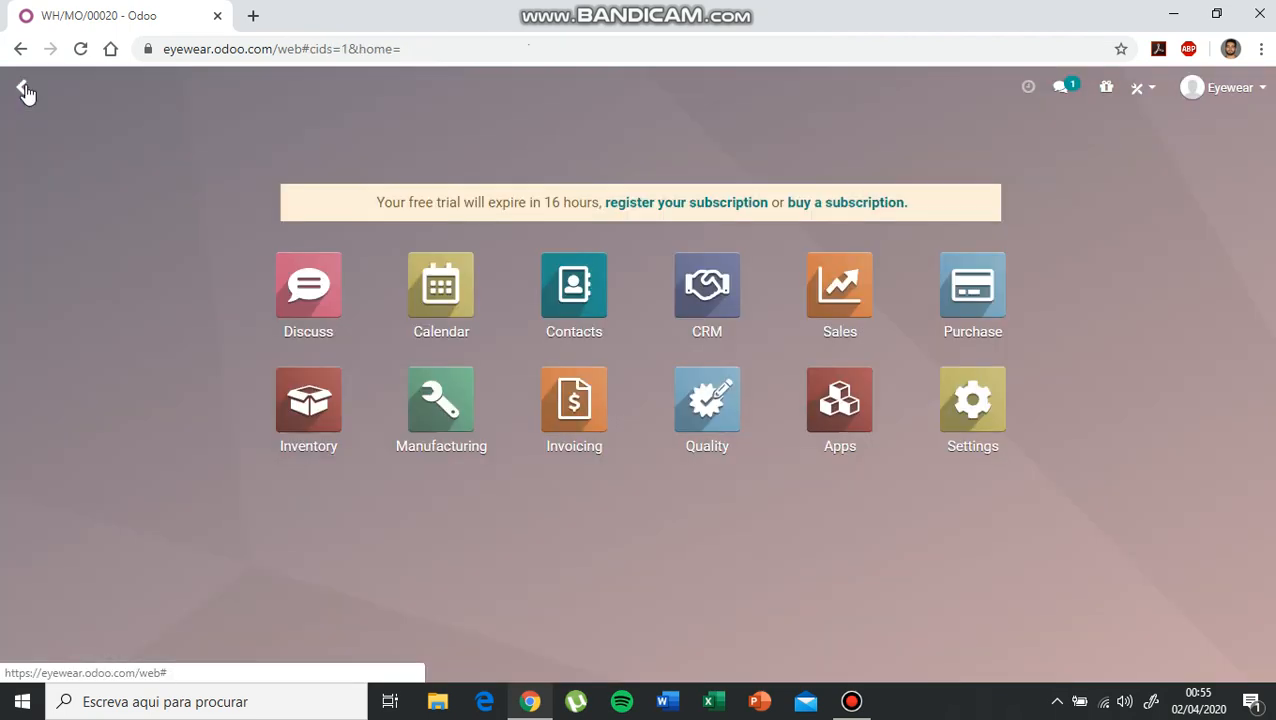
click(328, 420)
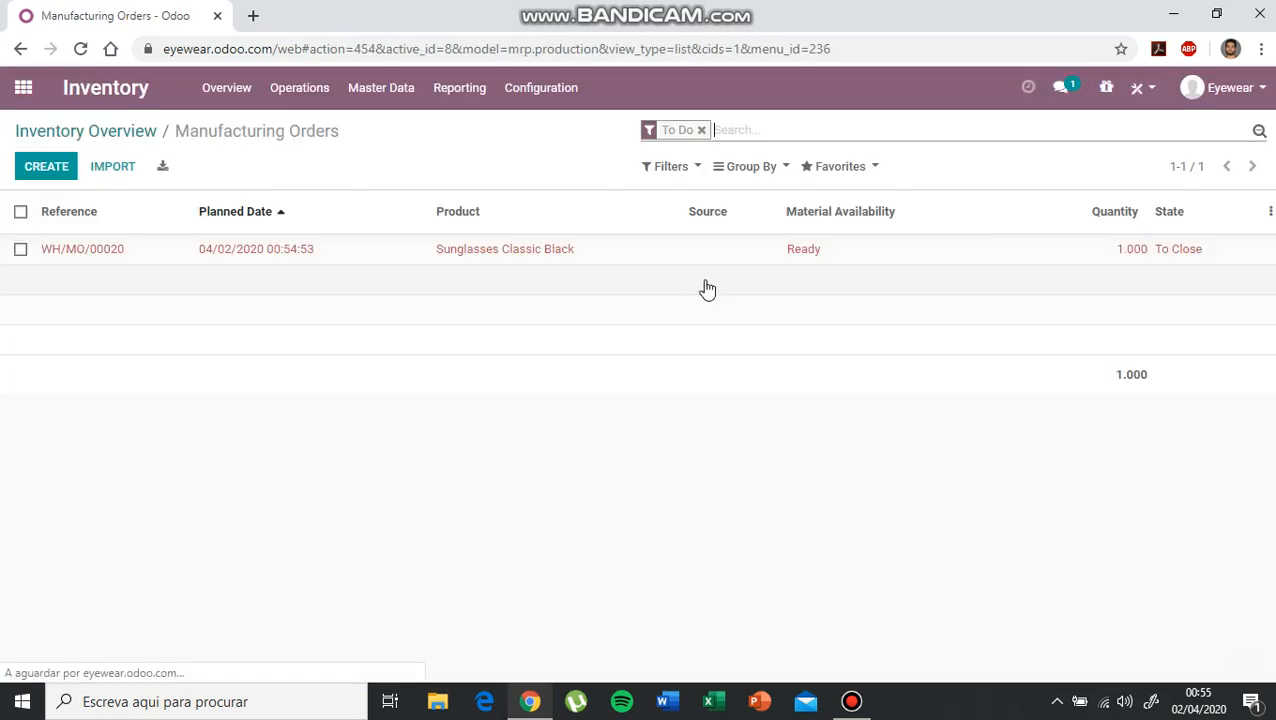
click(182, 258)
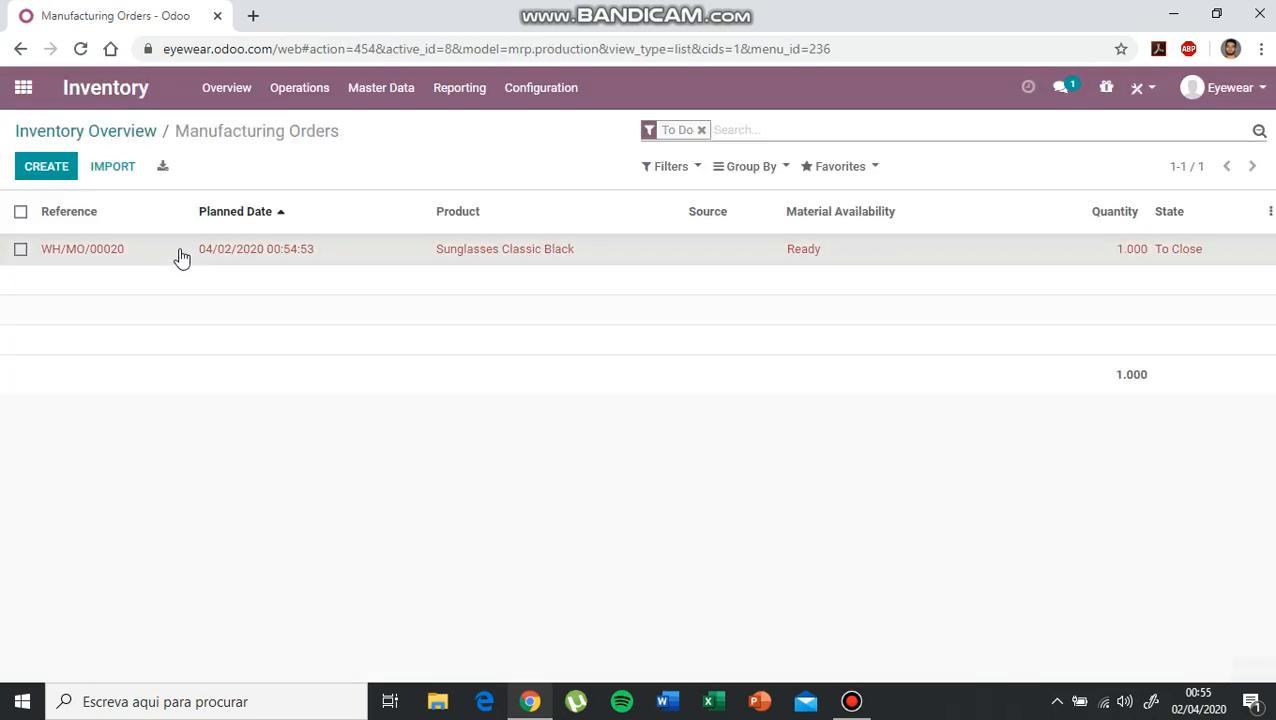
click(89, 208)
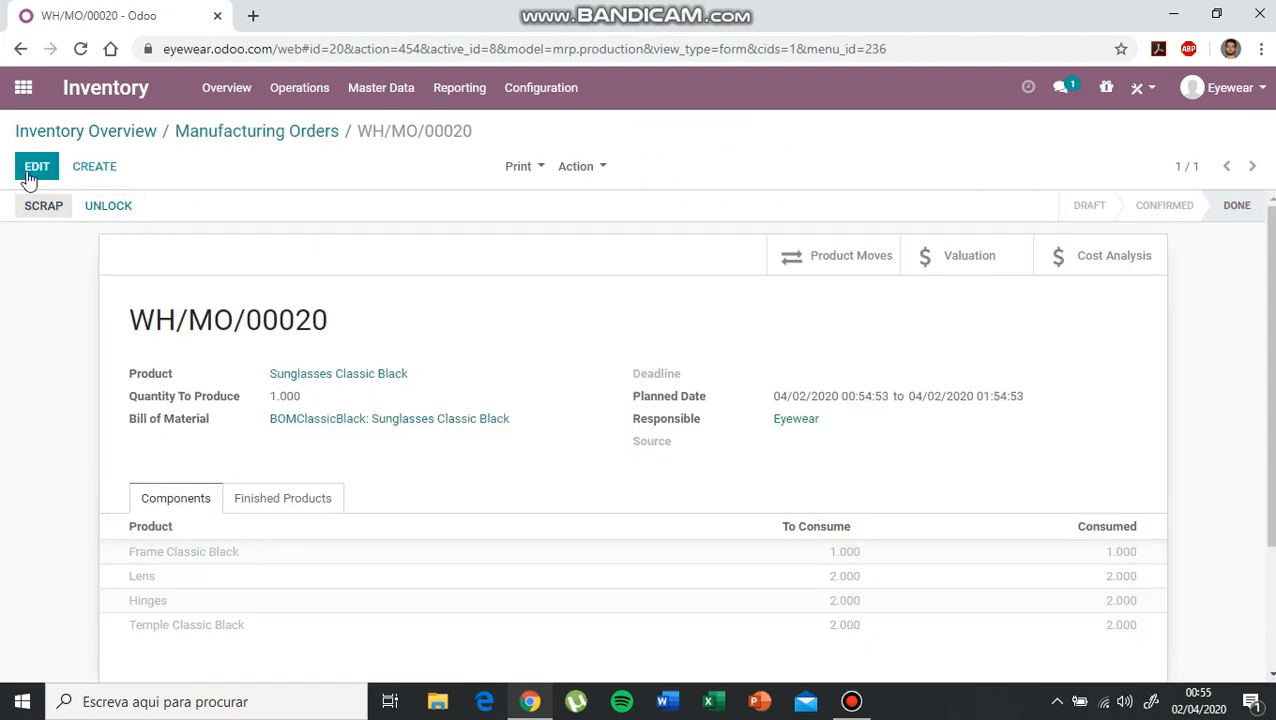
Step: Start a new quotation in Sales with MultiOpticas as the customer
click(22, 92)
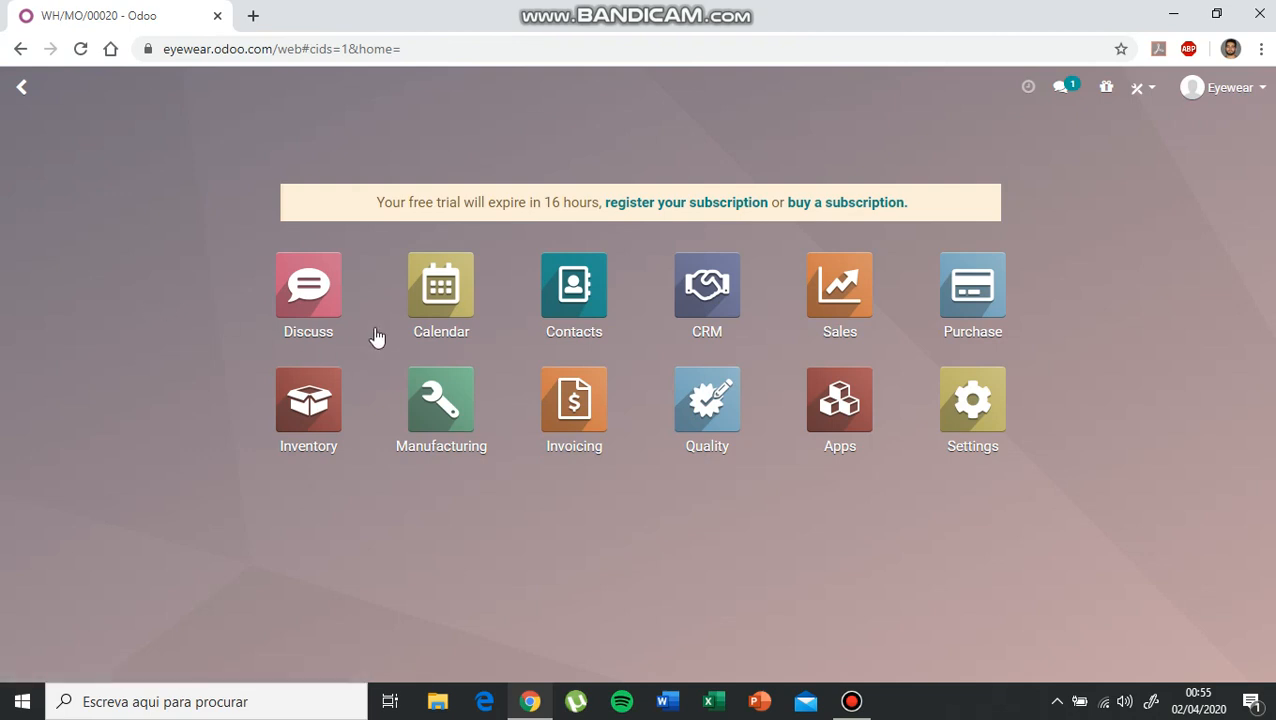
click(851, 292)
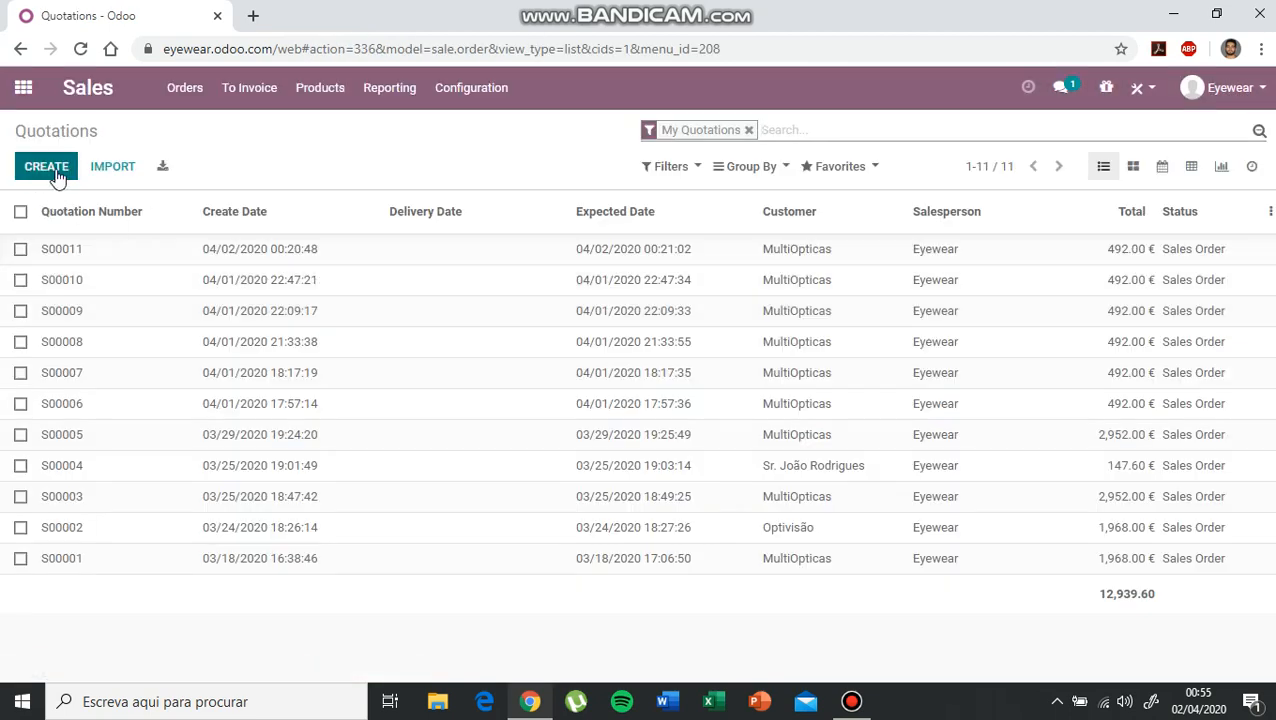
click(52, 168)
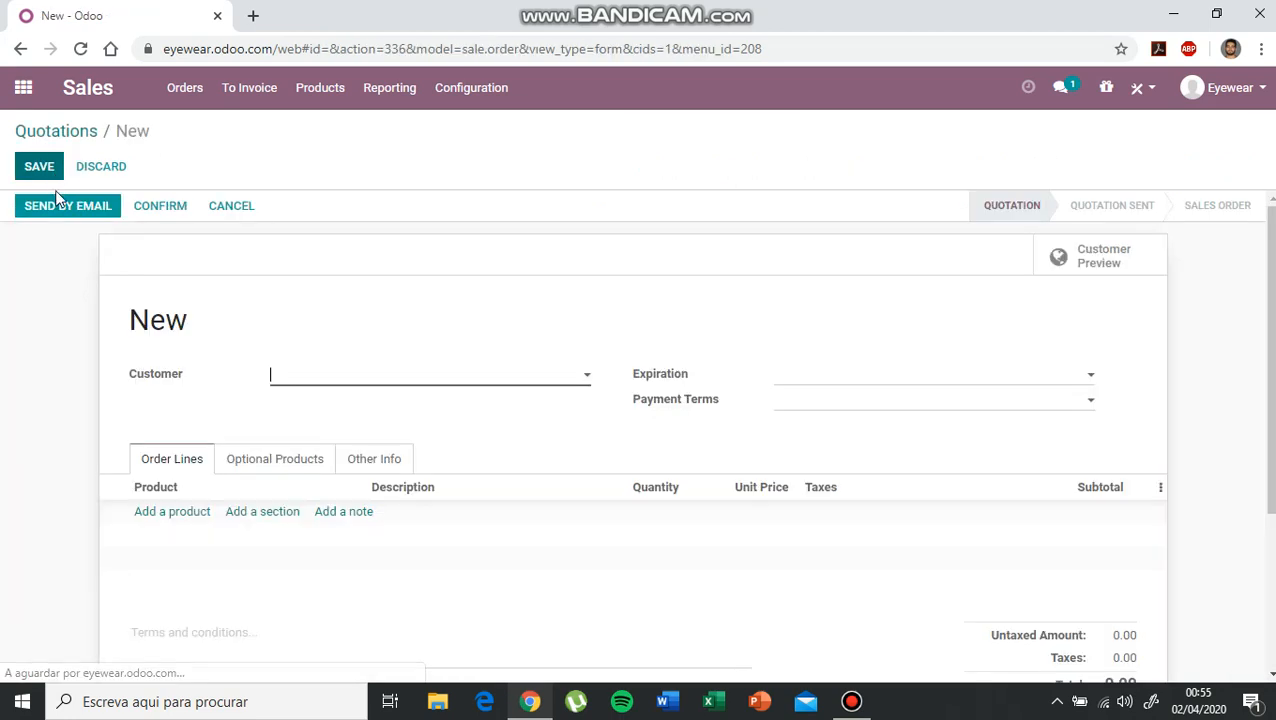
click(589, 377)
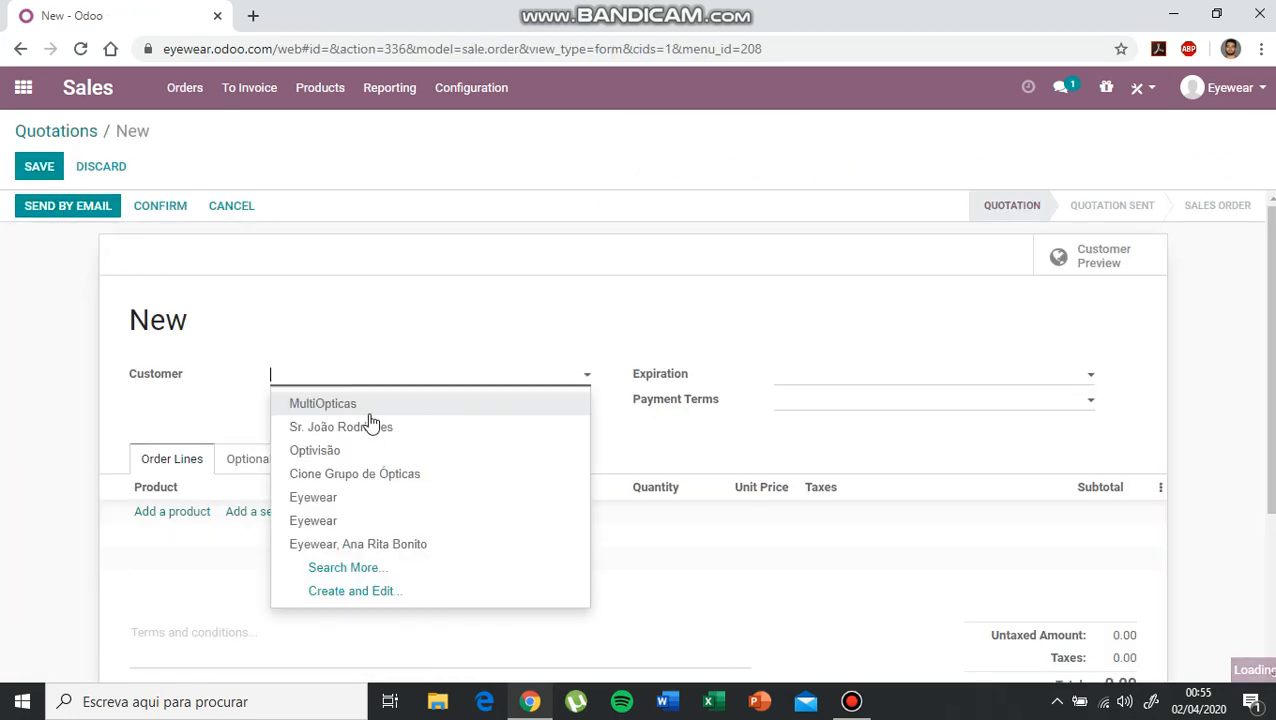
click(330, 404)
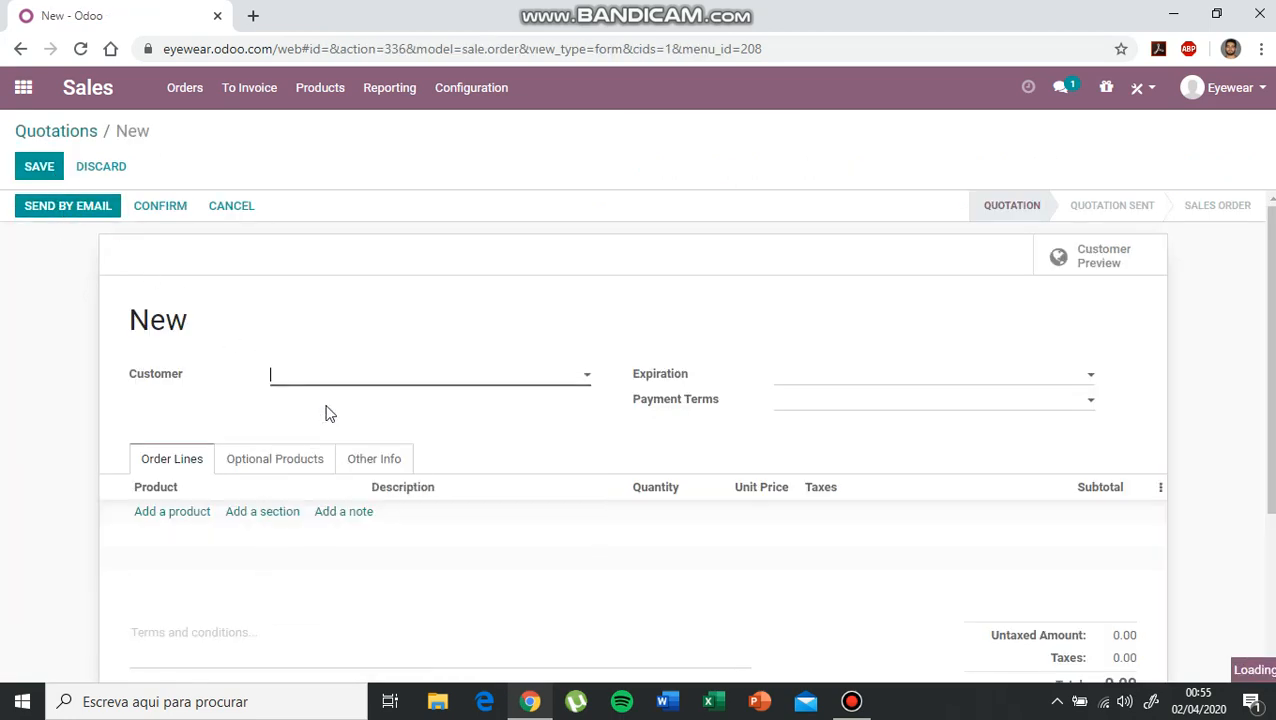
Step: Add Sunglasses Classic Black with a quantity of 5 to the quotation and send it by email
click(199, 524)
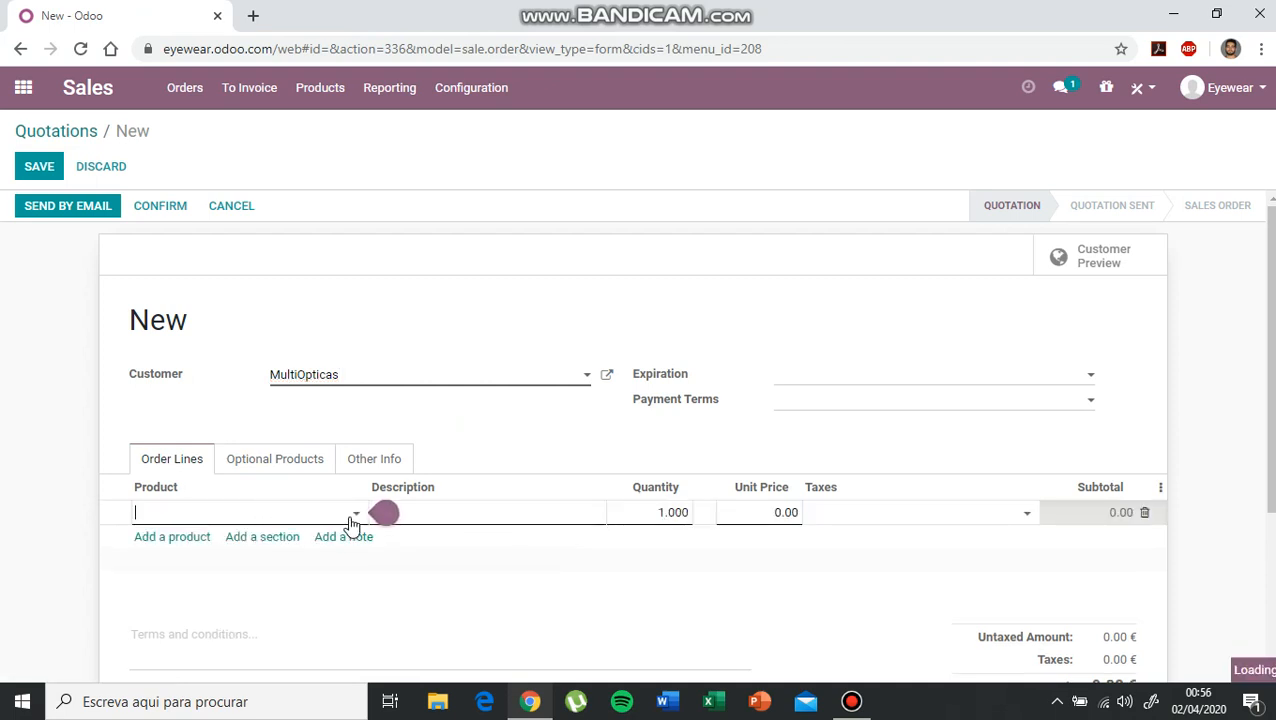
click(245, 540)
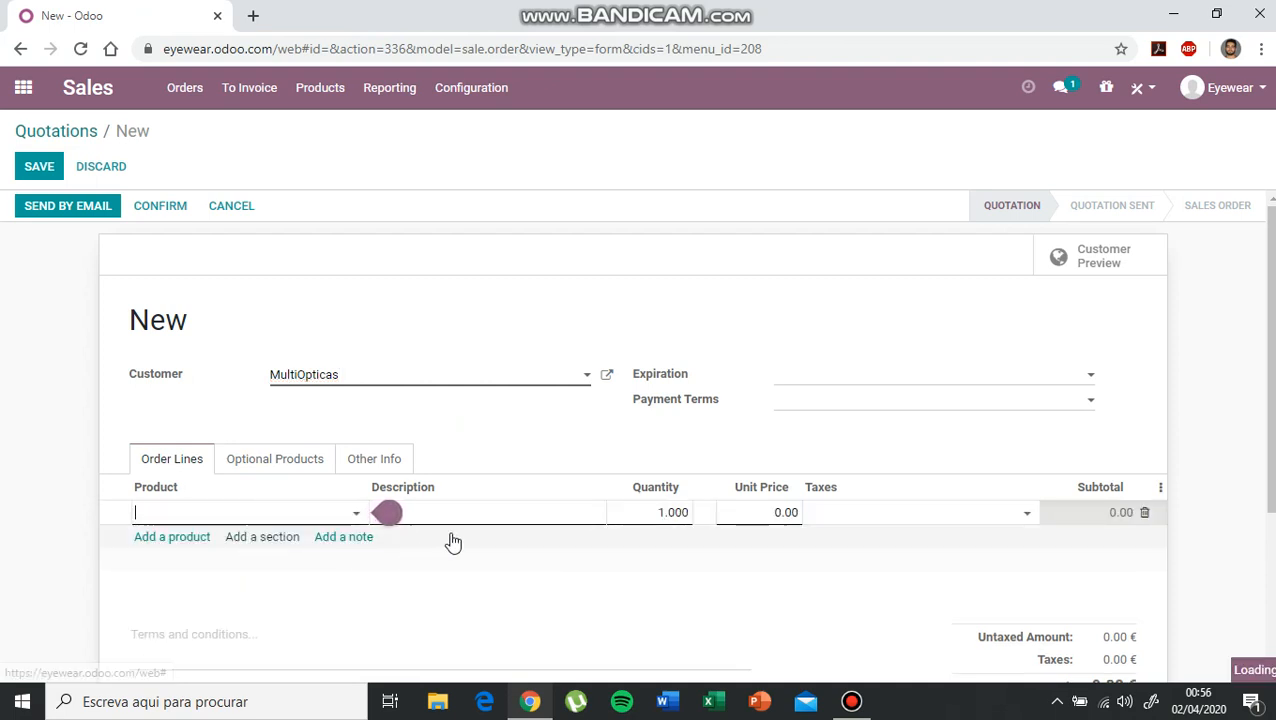
click(676, 514)
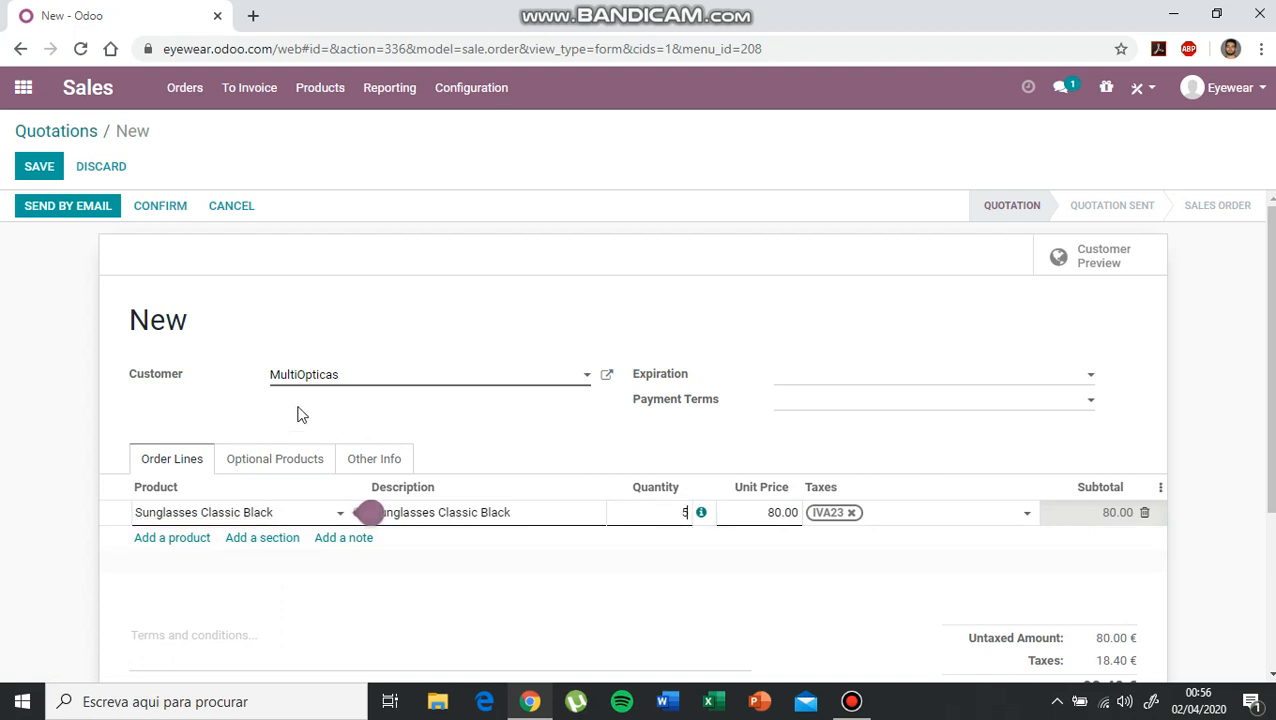
click(104, 208)
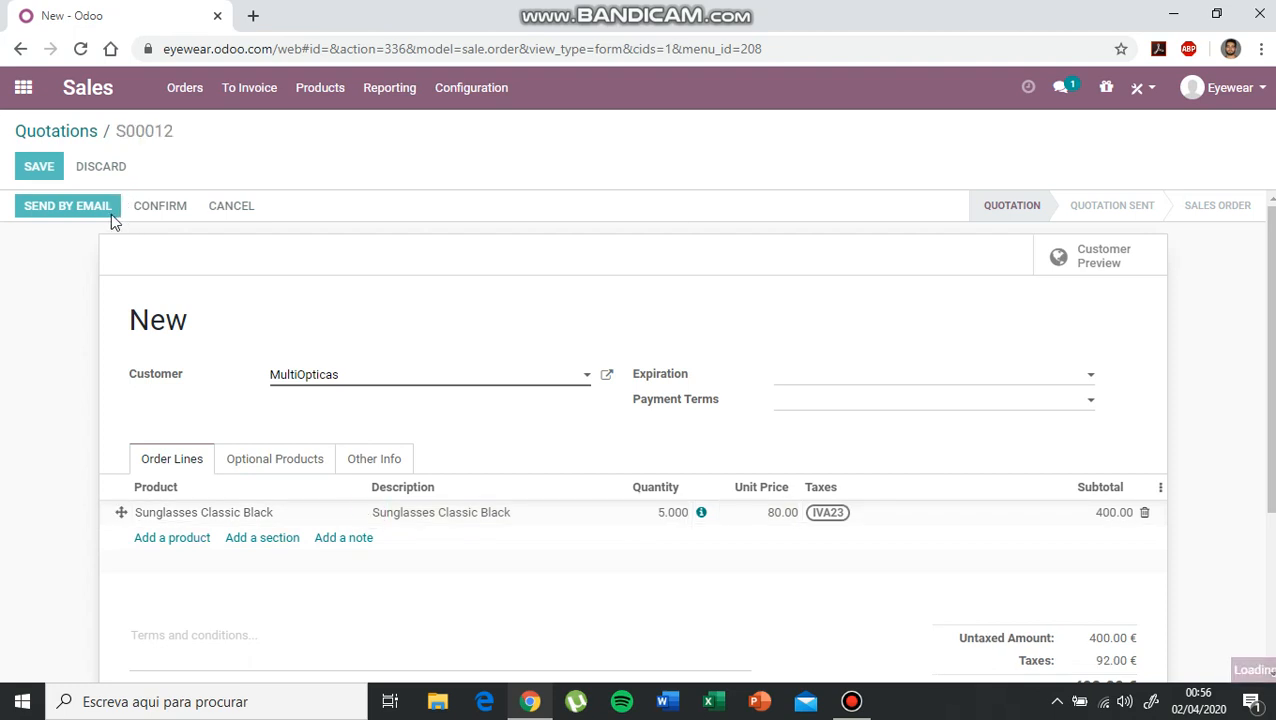
click(111, 213)
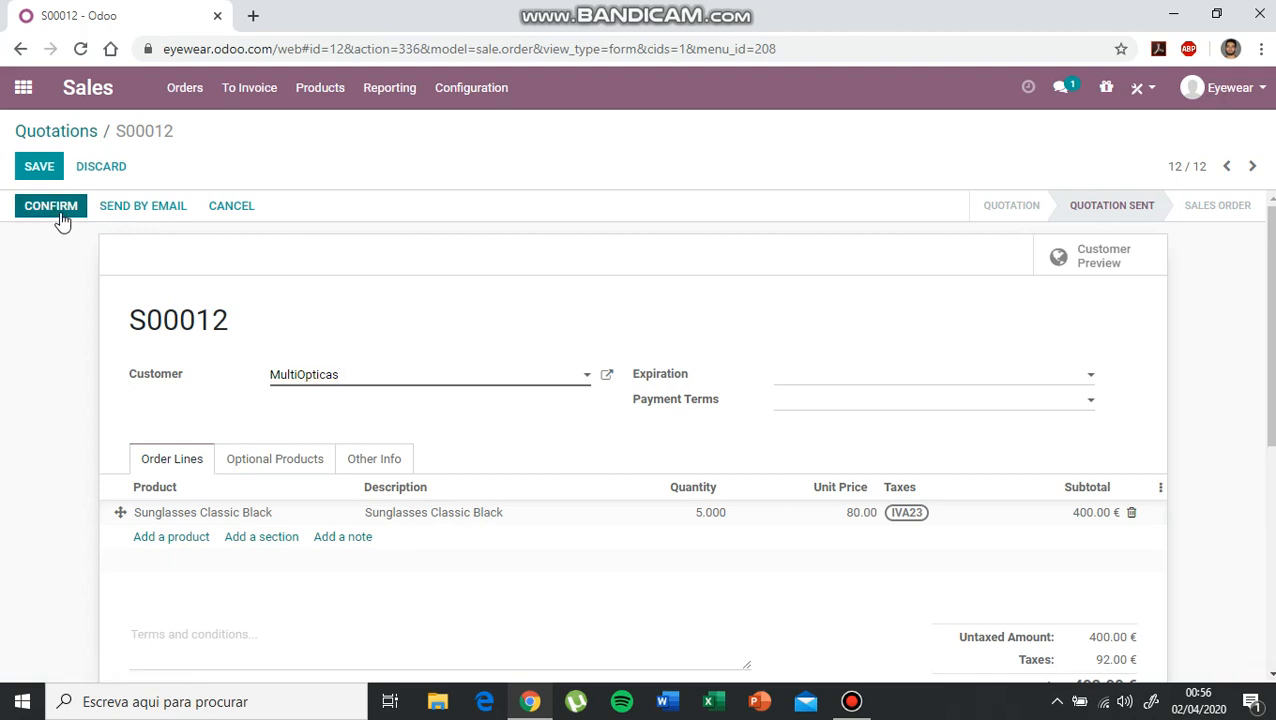
Step: Confirm the sales order and create a regular invoice for it
click(60, 219)
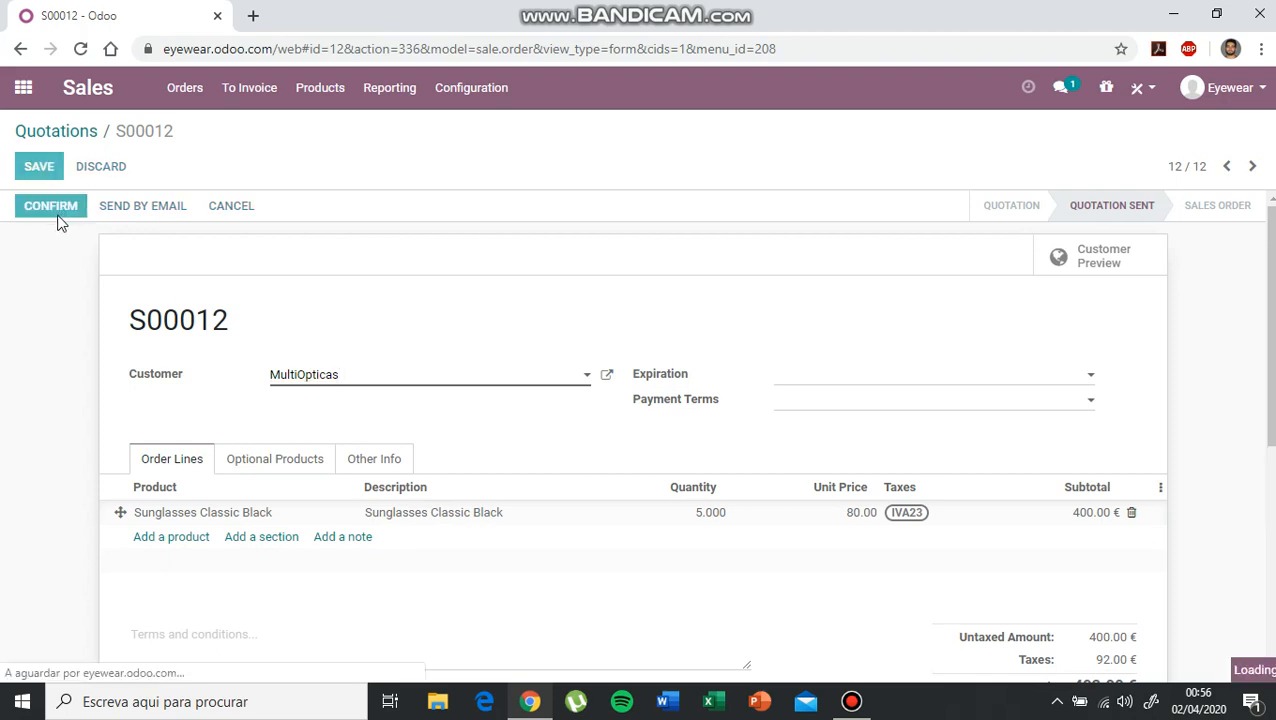
click(65, 204)
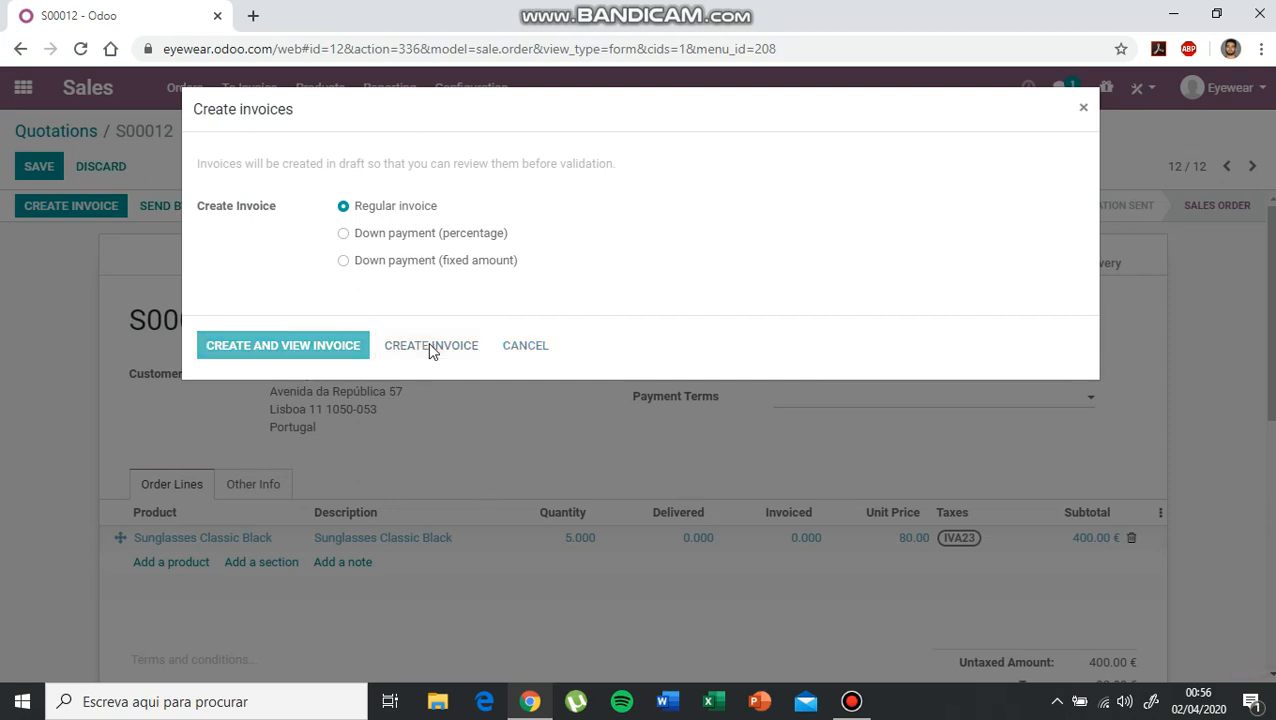
click(431, 346)
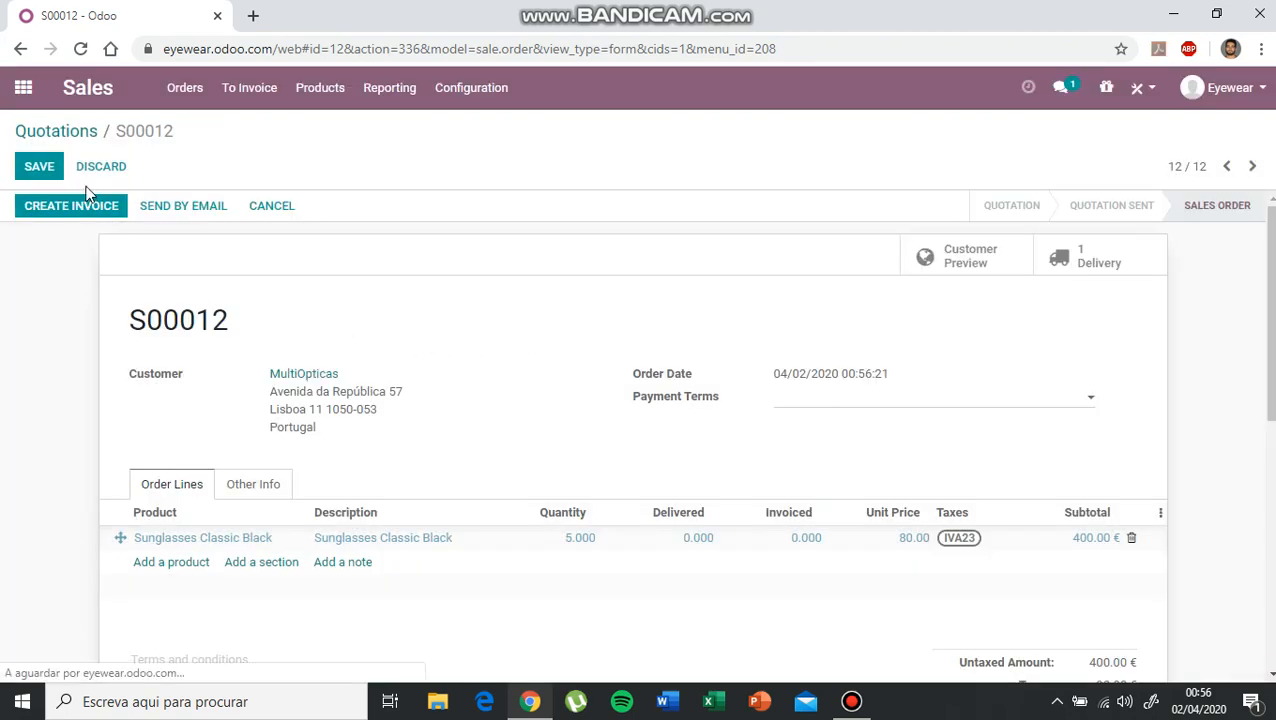
Step: Validate the ready MultiOpticas delivery order in Inventory as an immediate transfer of all 5 Sunglasses Classic Black
click(23, 90)
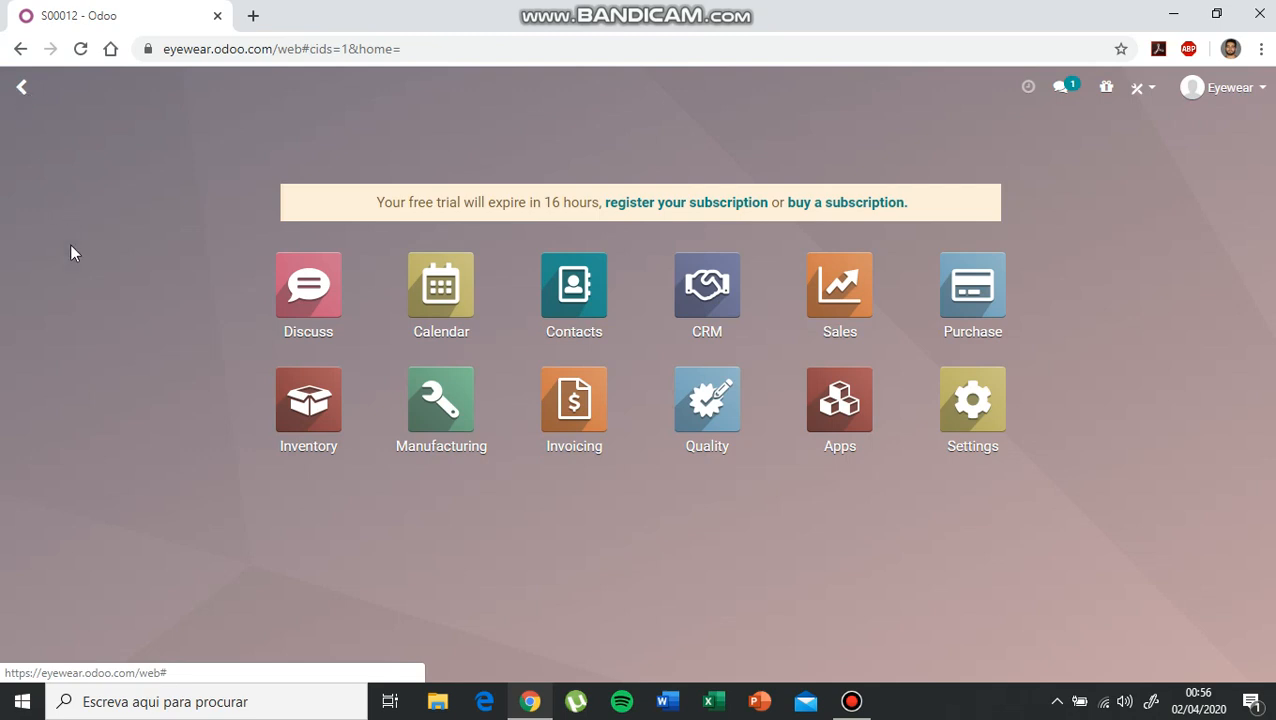
click(290, 405)
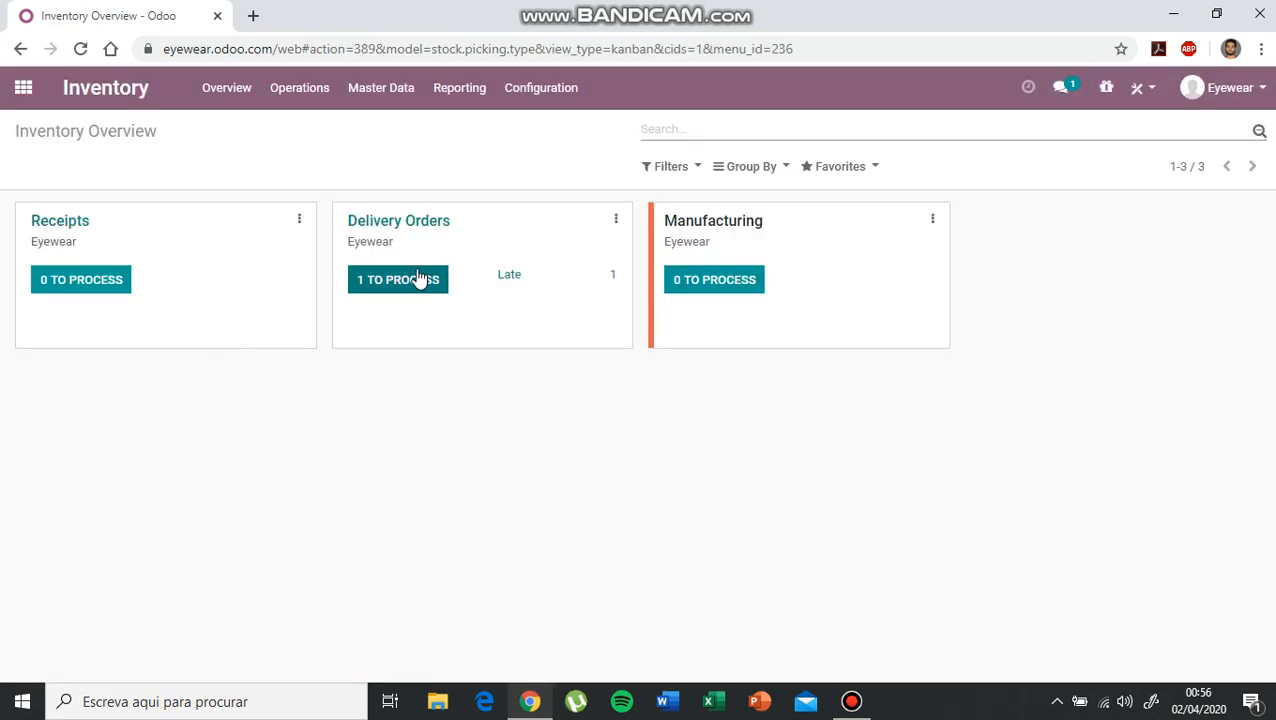
click(419, 279)
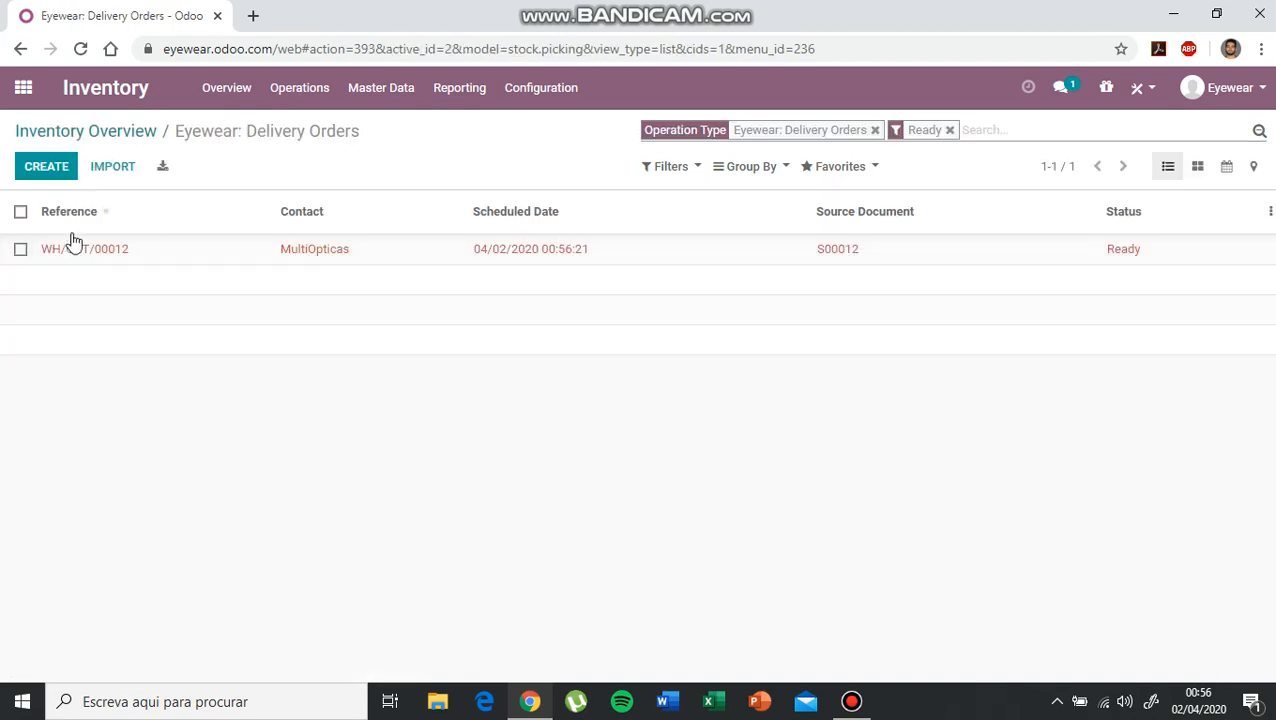
click(80, 250)
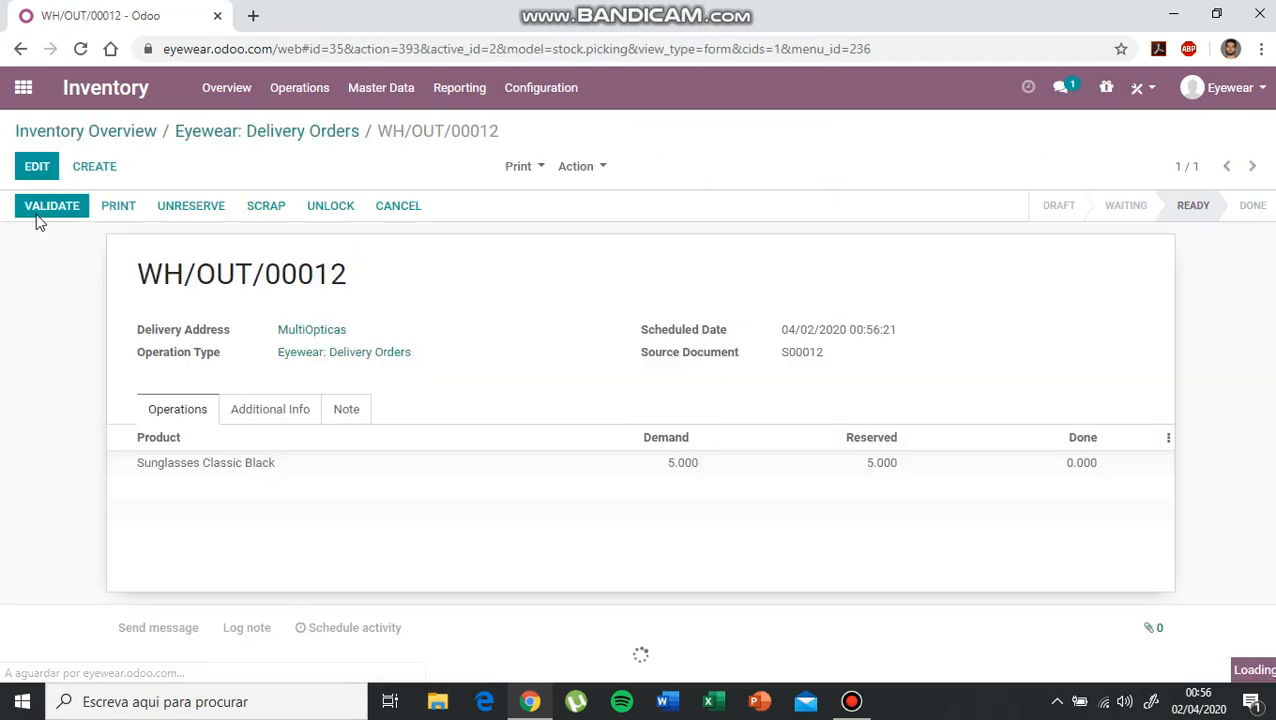
click(47, 208)
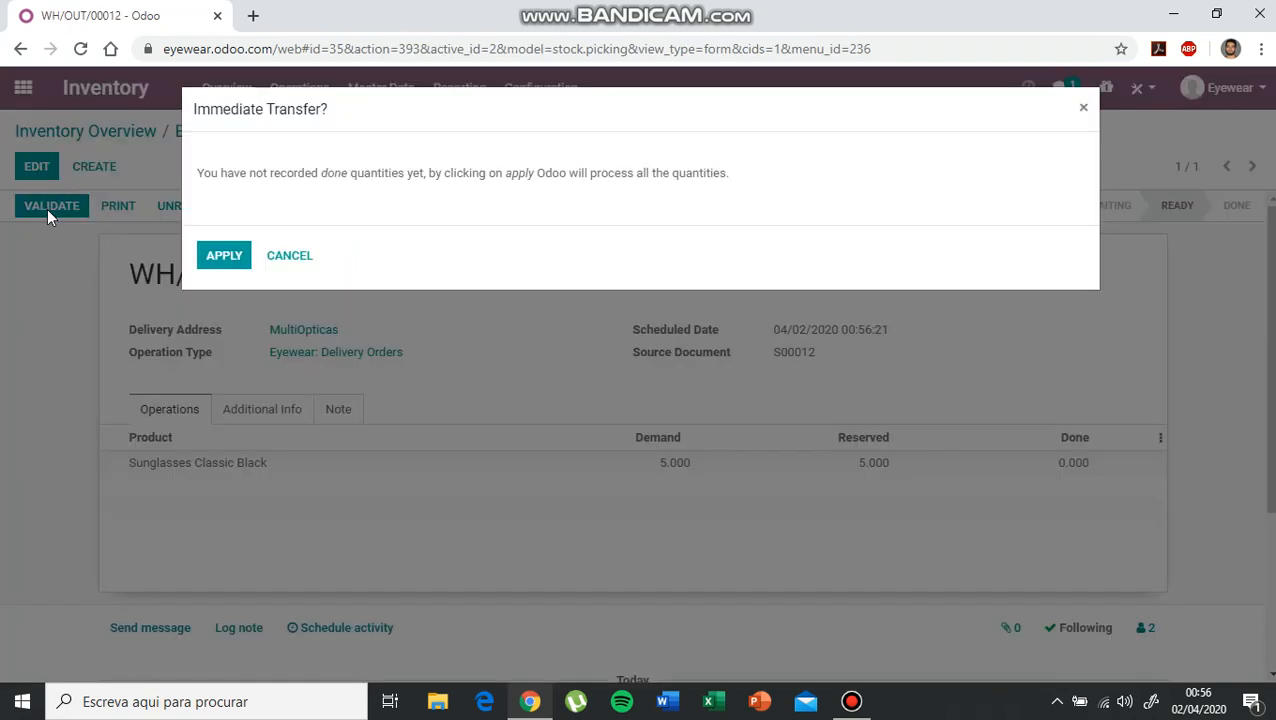
click(215, 257)
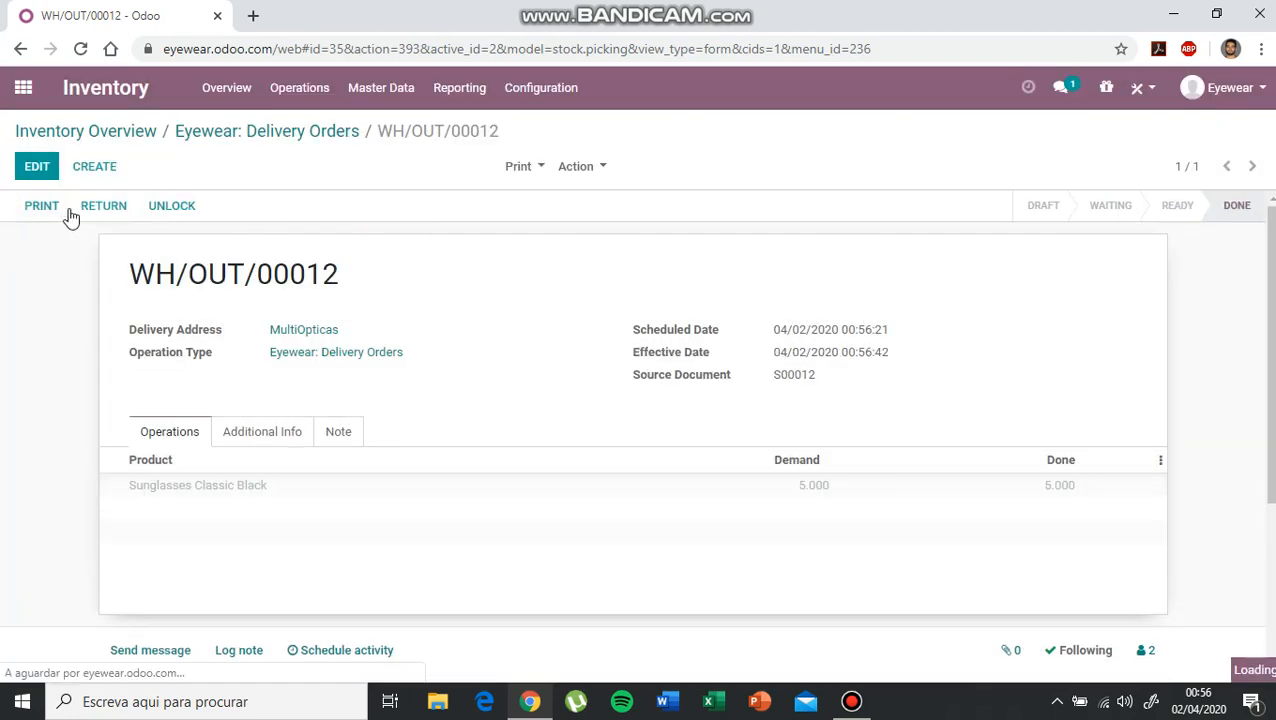
Step: Post the draft MultiOpticas invoice in Invoicing and register a manual payment of 492.00 € in the Banco (EUR) journal
click(22, 90)
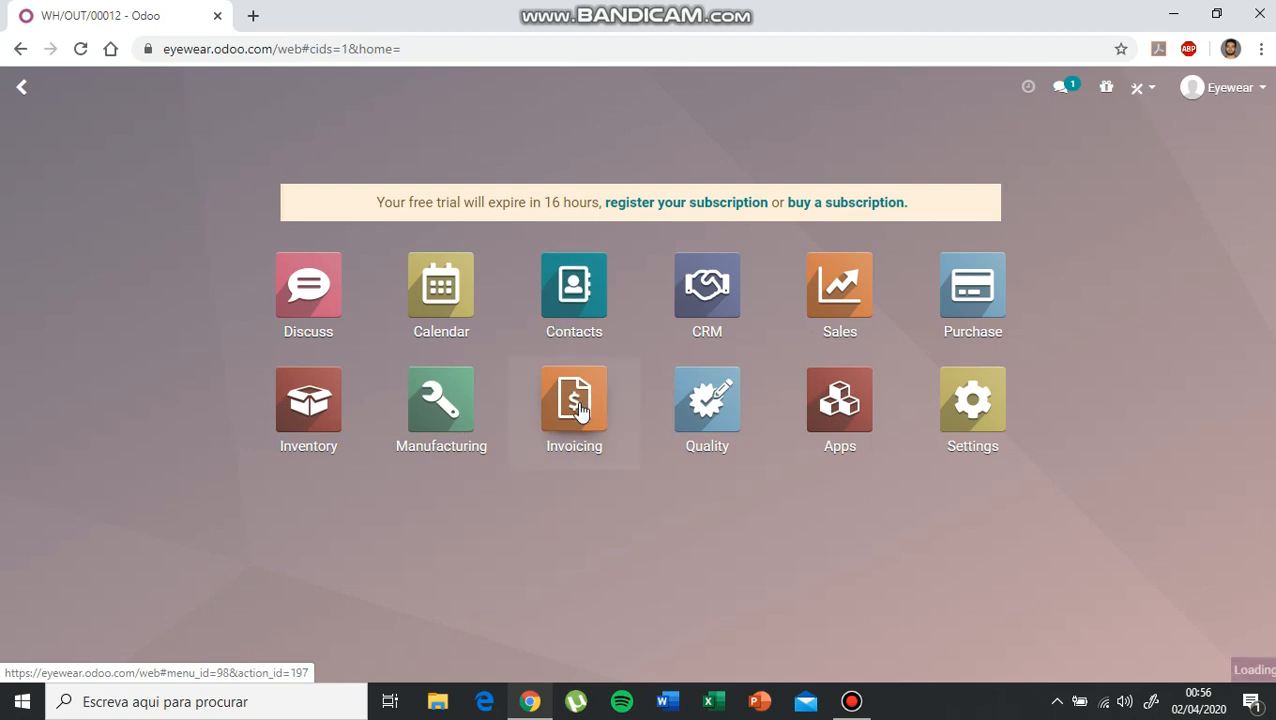
click(580, 410)
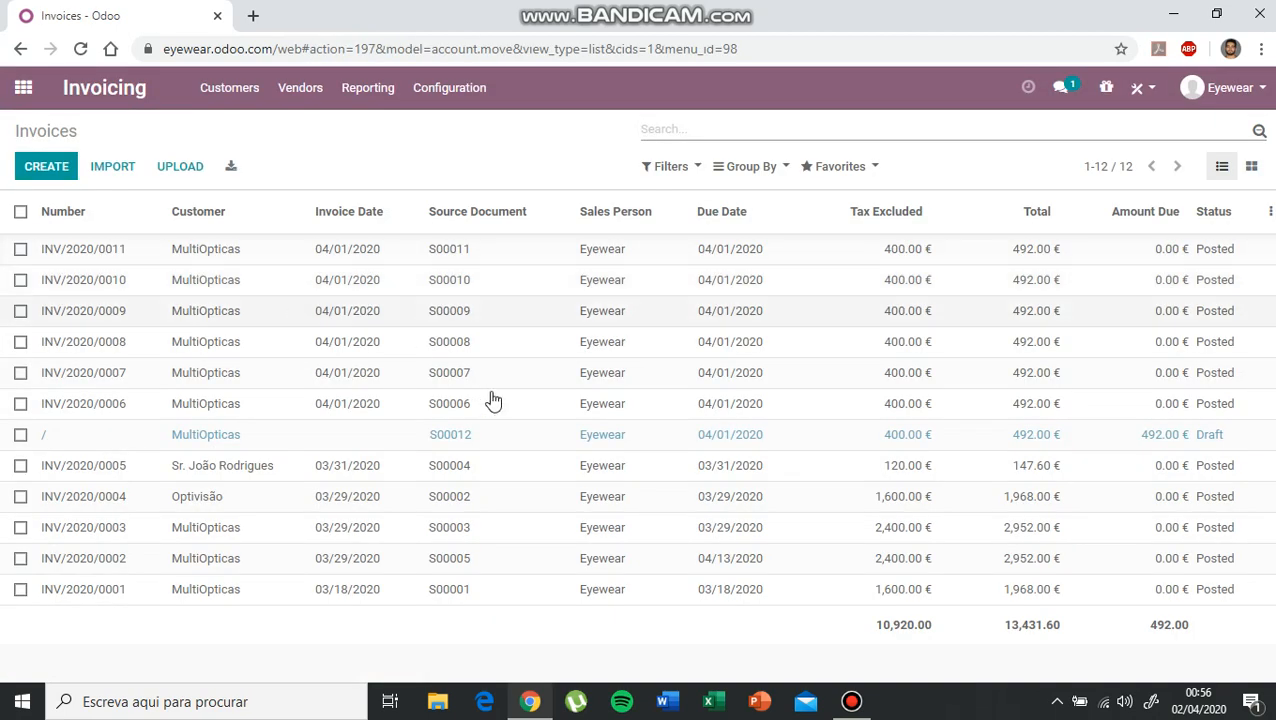
click(347, 444)
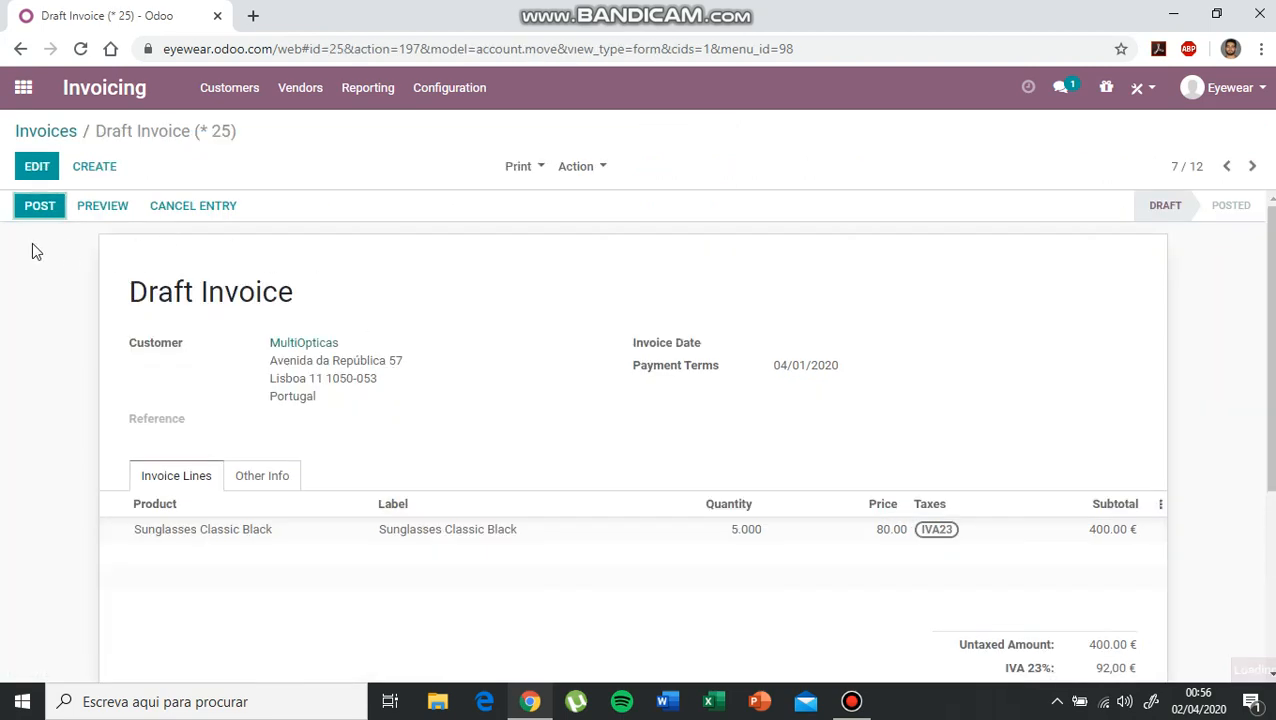
click(42, 212)
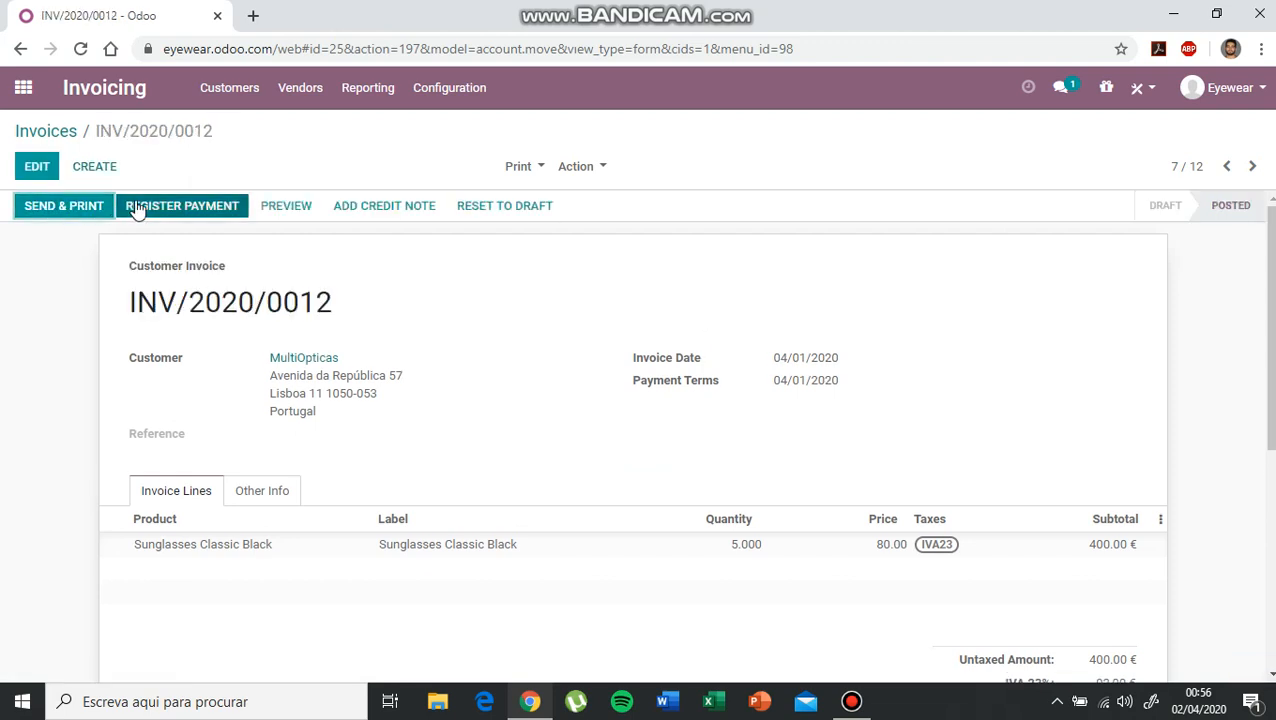
click(157, 212)
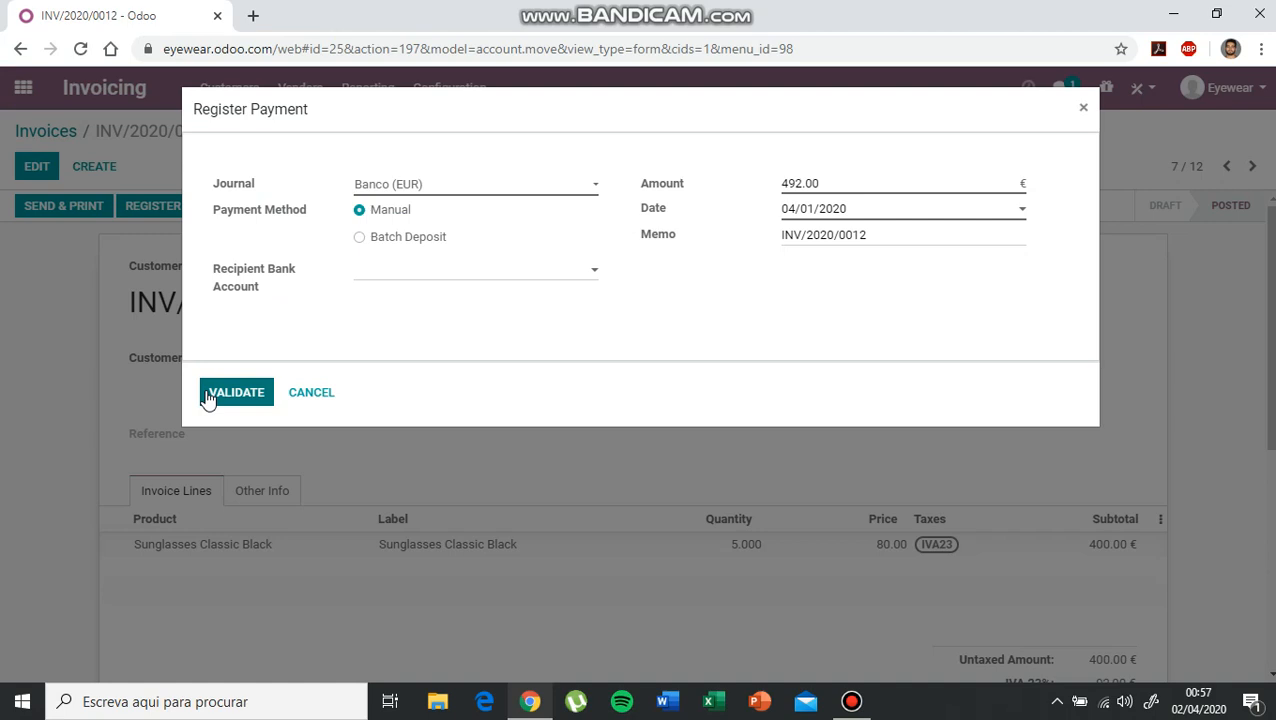
click(210, 394)
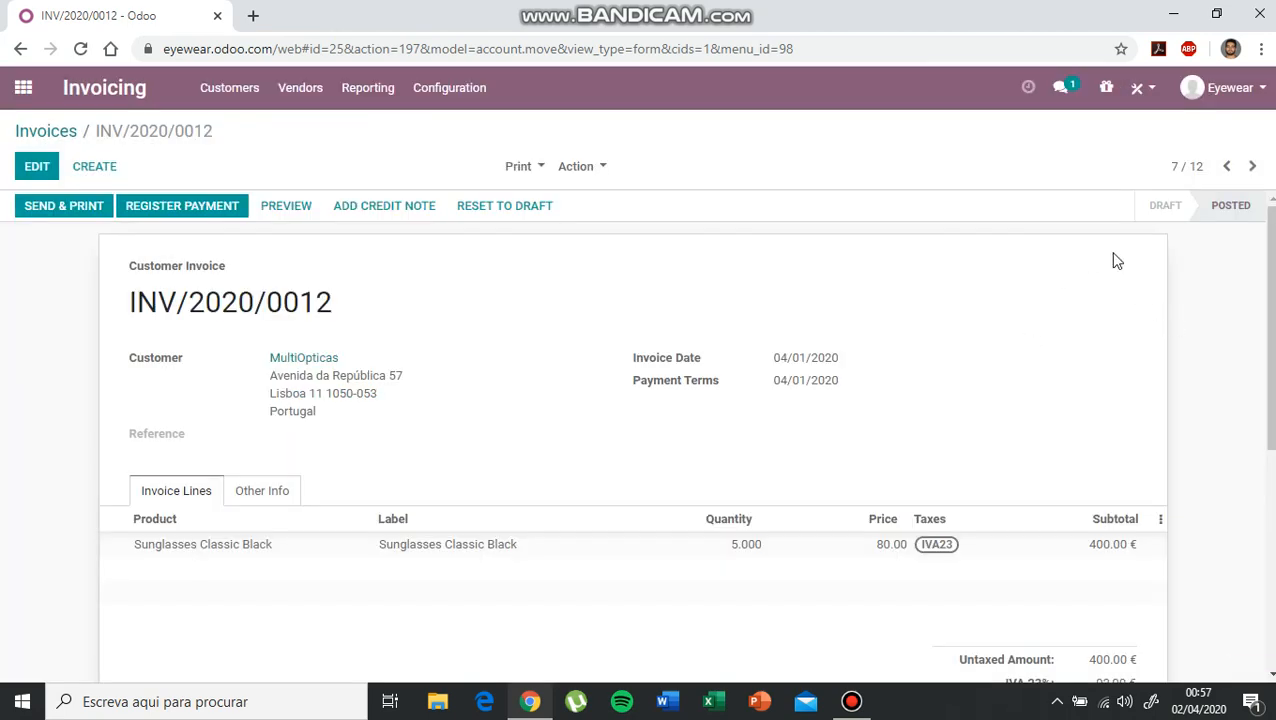
Step: Email the paid invoice to MultiOpticas with a printed PDF copy and return to the apps overview
click(65, 209)
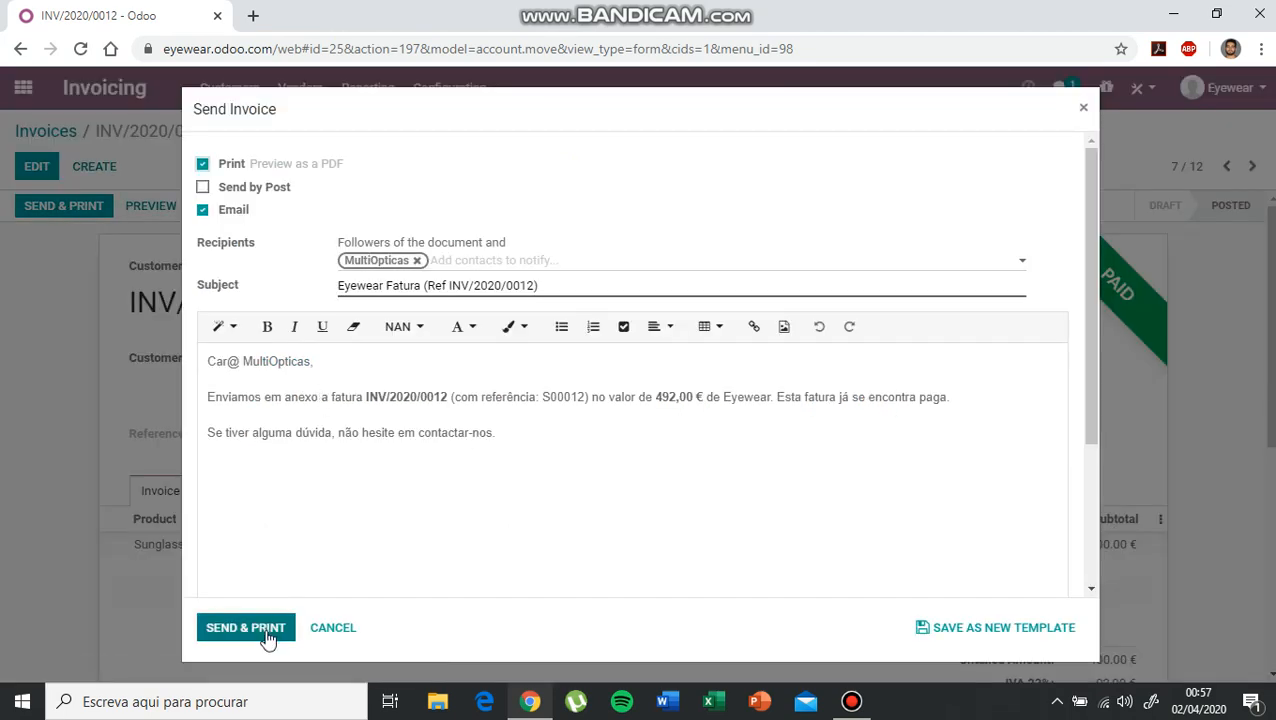
click(268, 638)
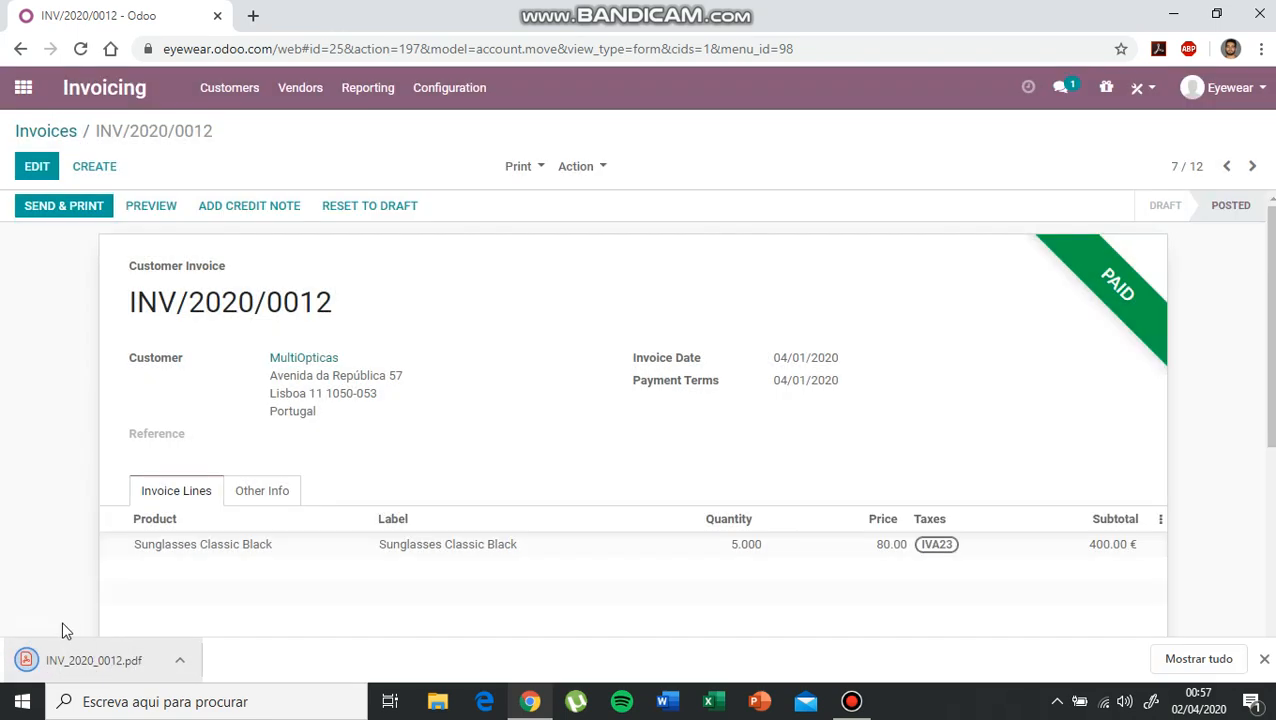
click(23, 88)
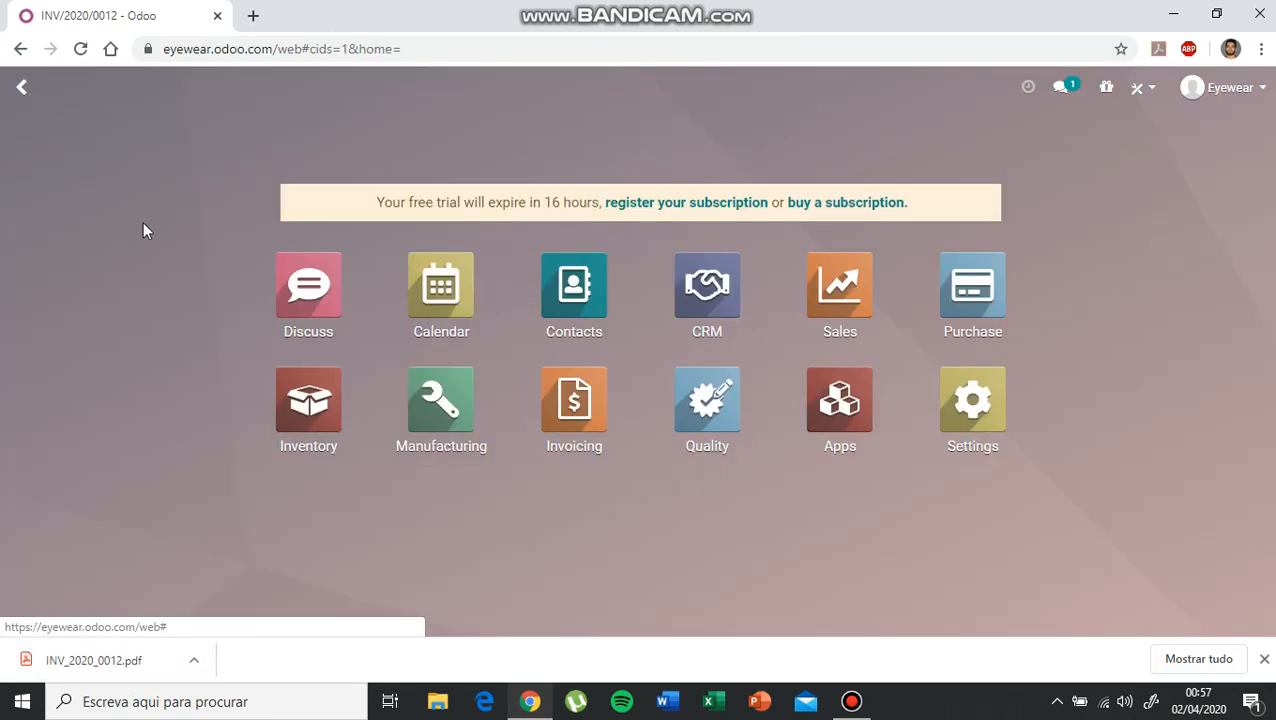